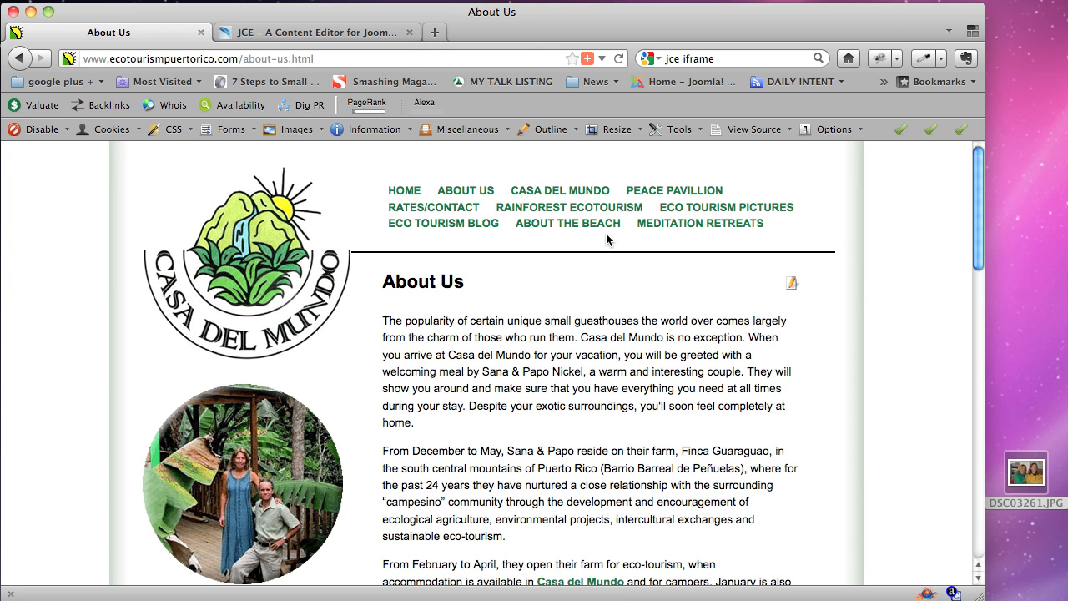
Switch to the 'JCE – A Content Editor for Joomla' tab in Firefox.
click(377, 34)
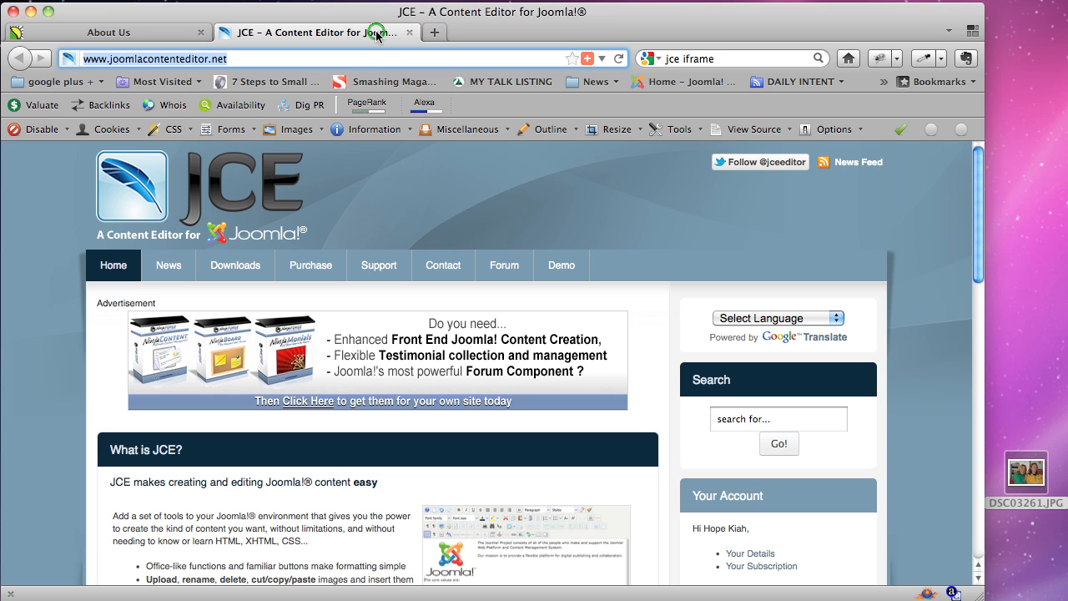
Select the JCE site address, then switch back to the Casa del Mundo About Us tab.
click(297, 65)
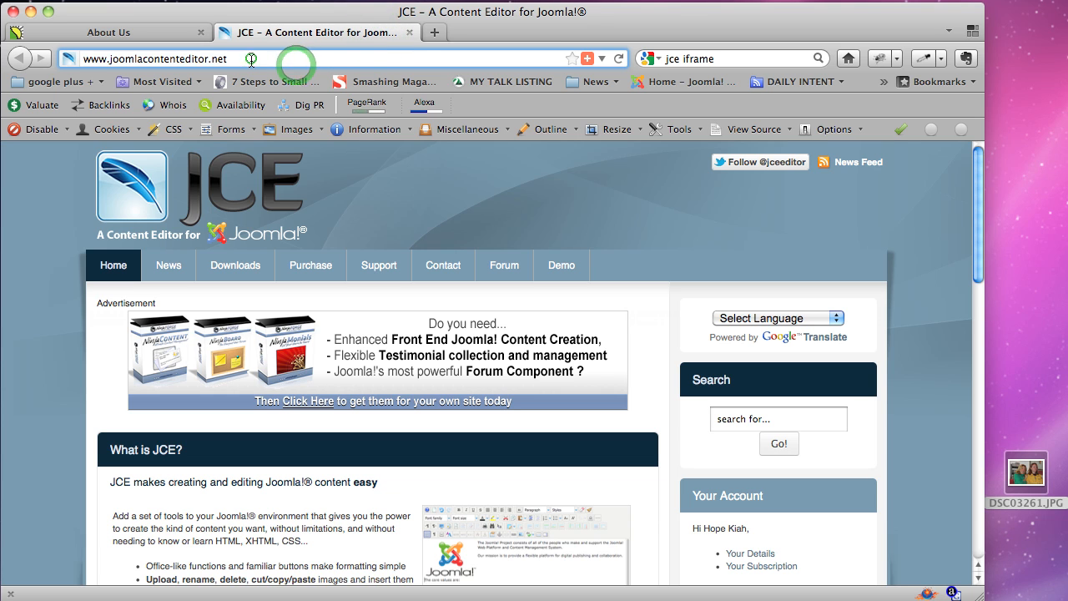
double_click(292, 62)
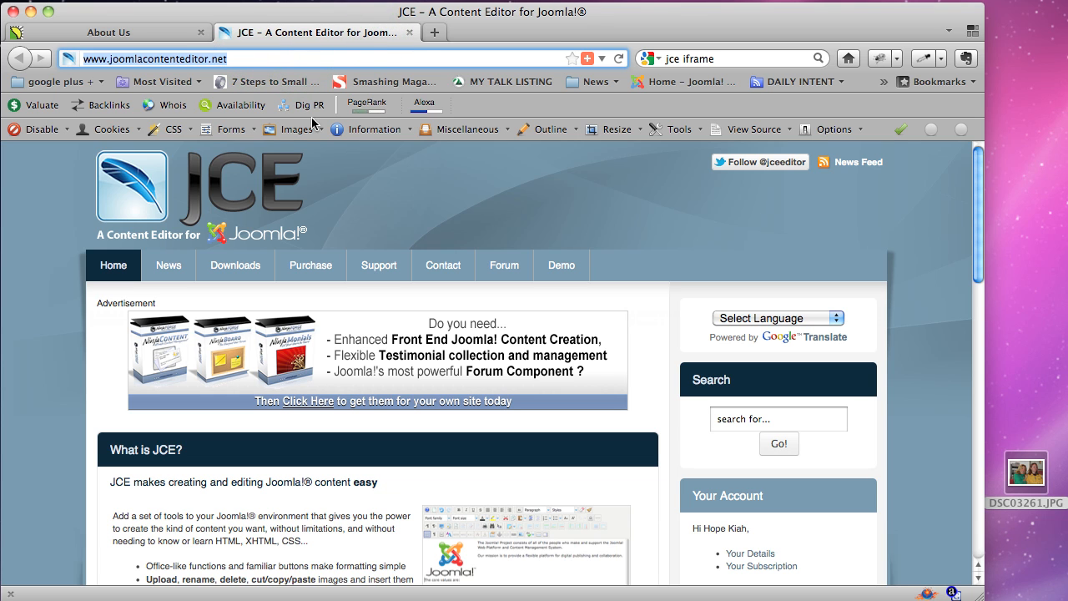
click(239, 61)
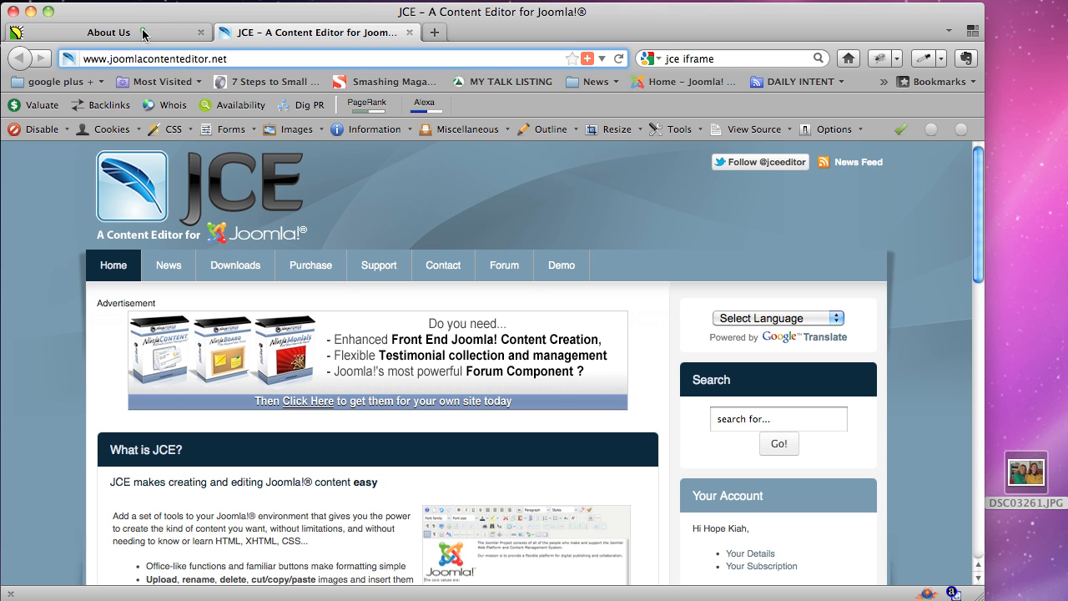
click(142, 34)
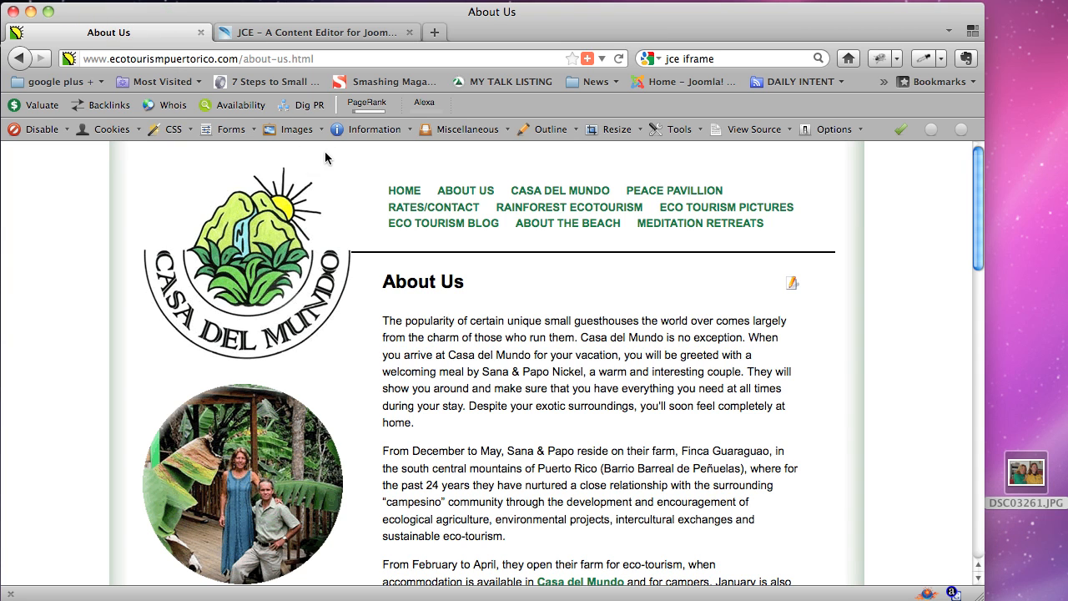
click(238, 59)
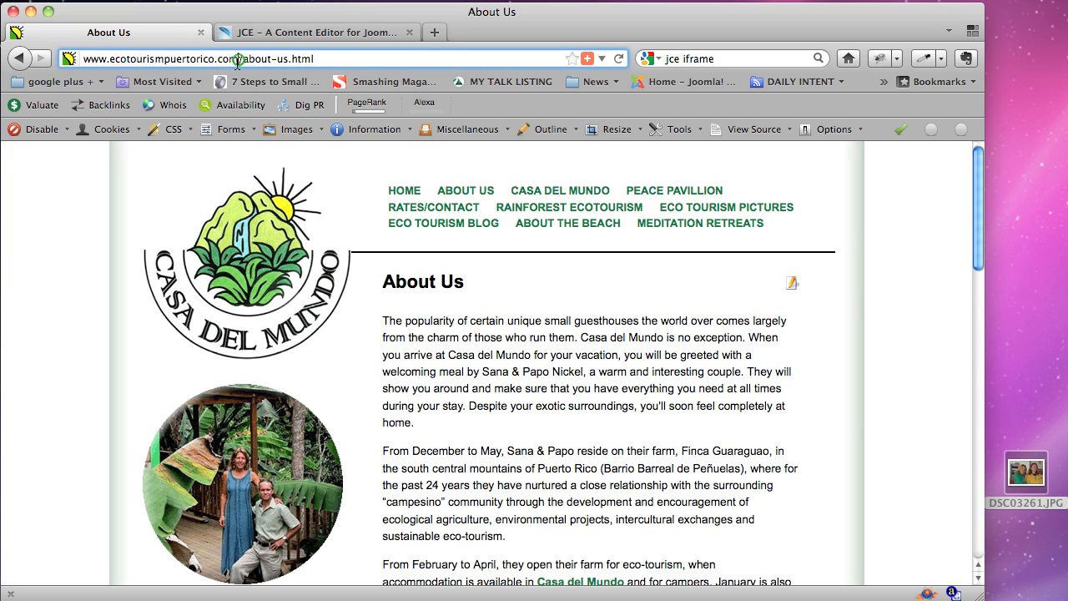
drag(238, 60, 83, 60)
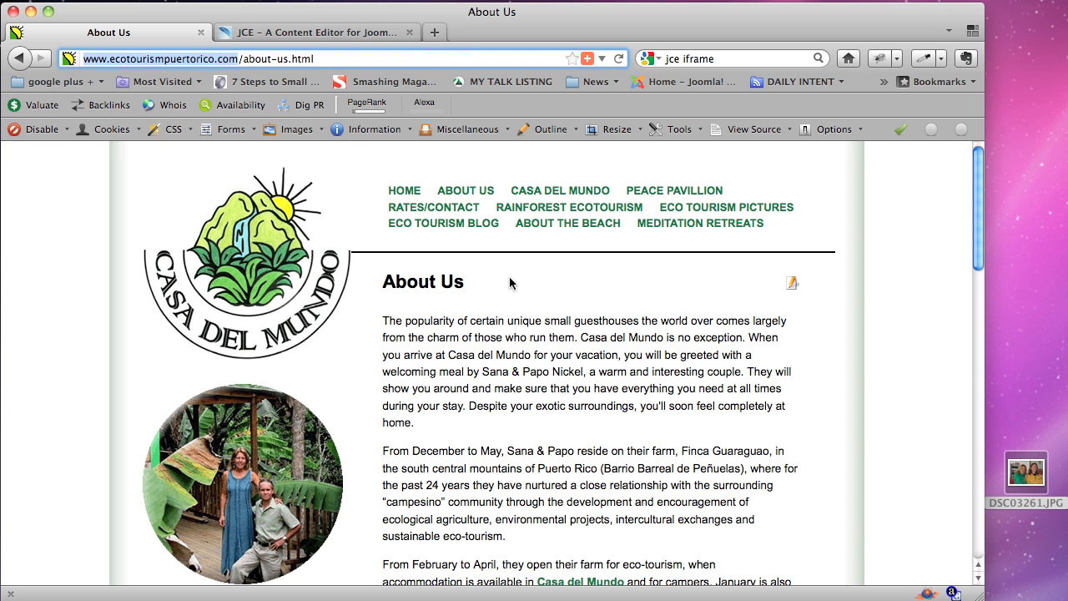
scroll(643, 302, down, 5)
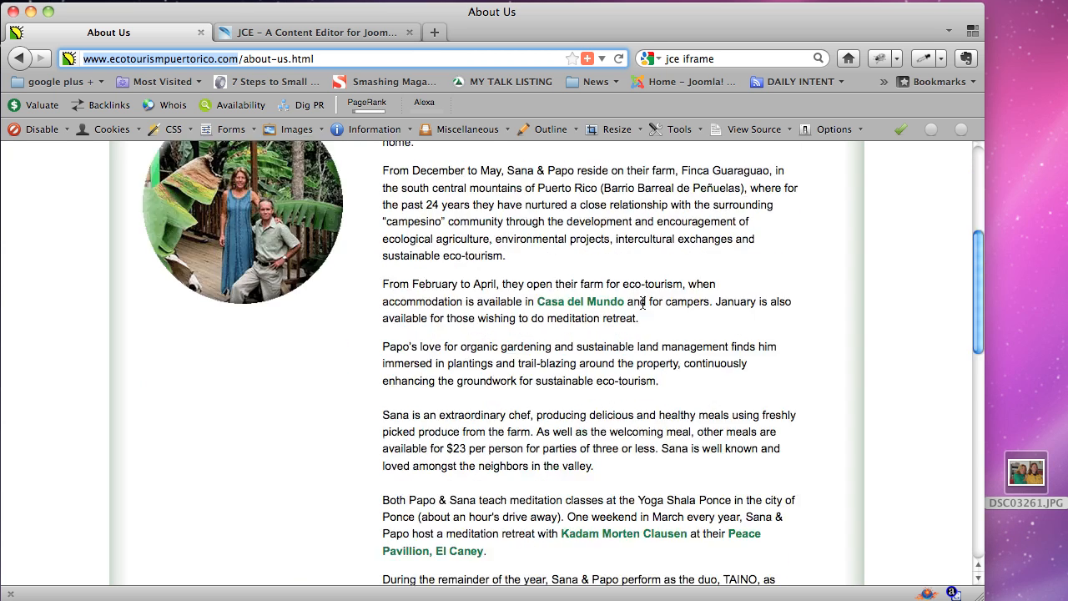
scroll(642, 302, down, 5)
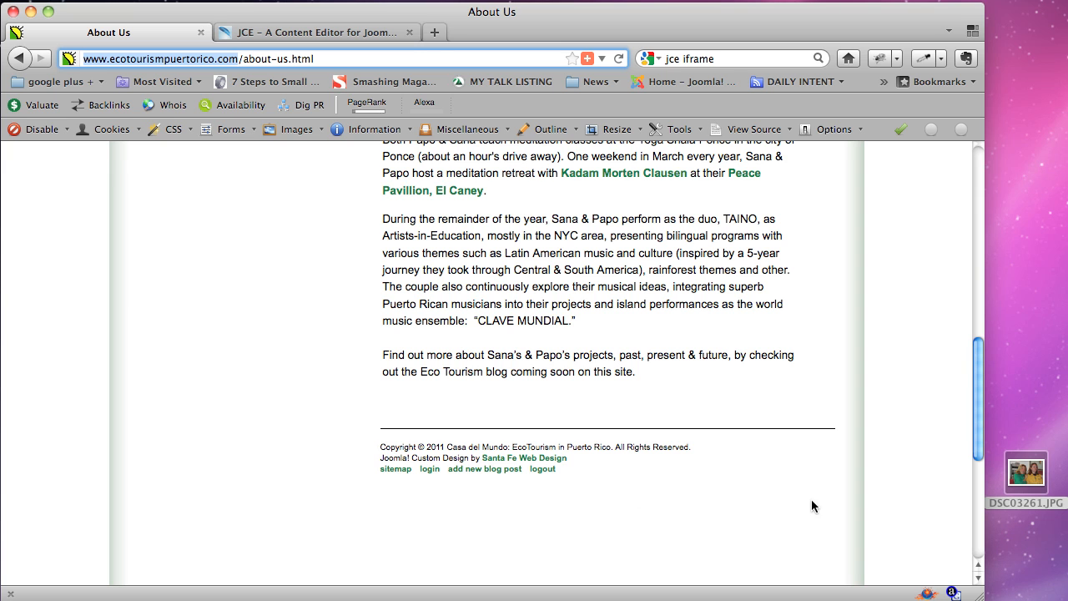
drag(979, 438, 970, 256)
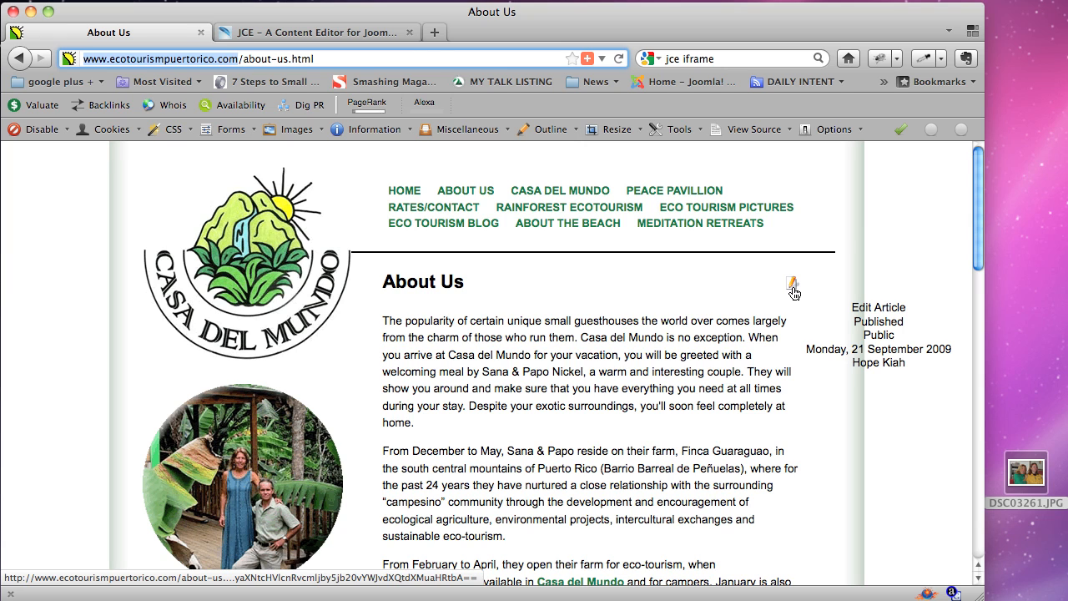
drag(502, 286, 382, 283)
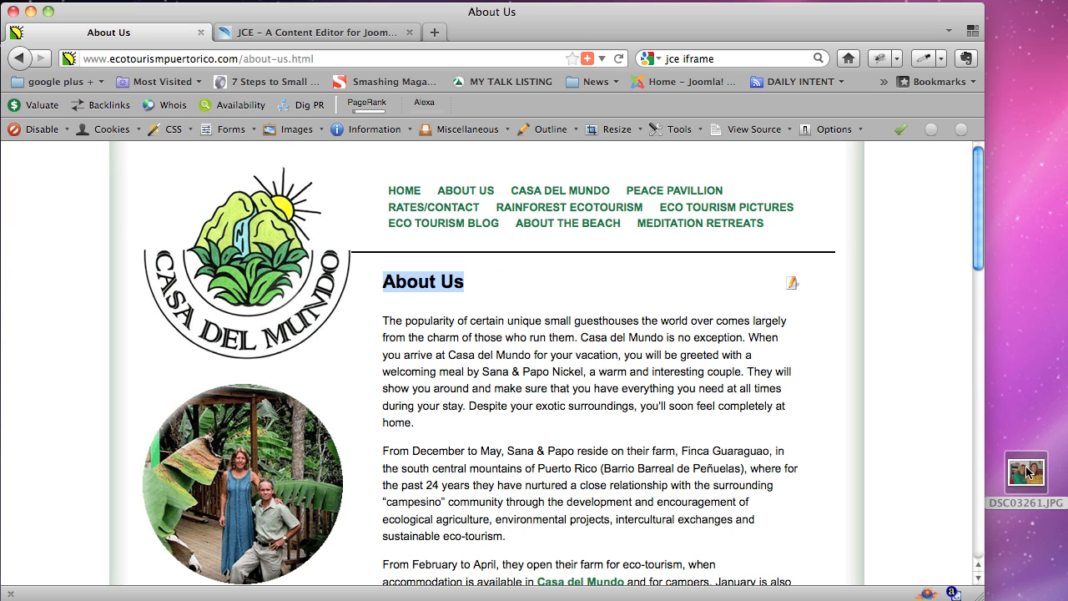
drag(1026, 482, 791, 288)
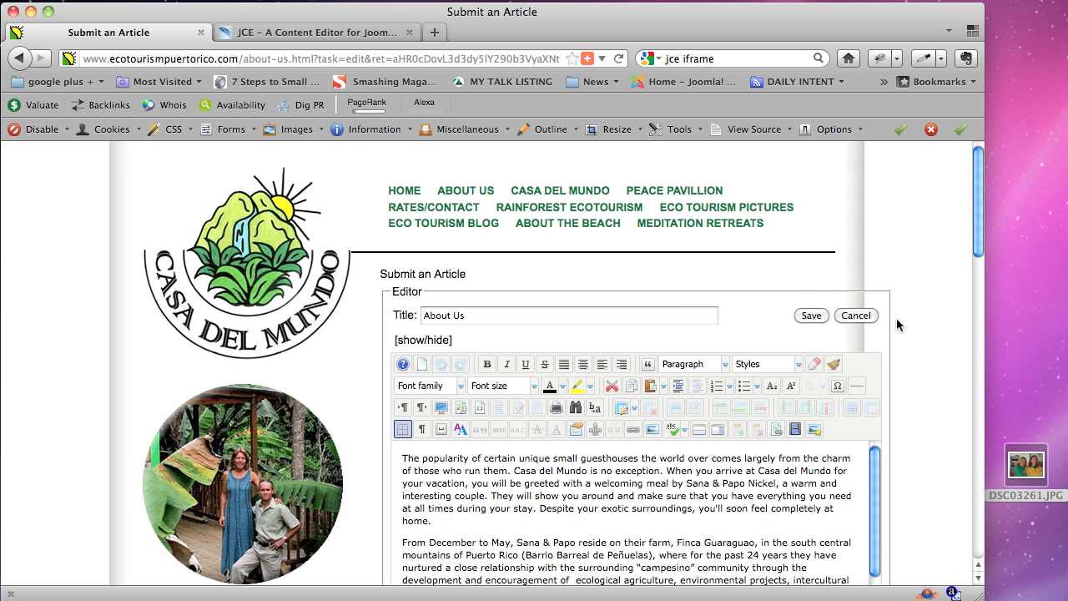
Place the cursor before 'During the remainder of the year' and bring up the image manager.
drag(976, 221, 985, 273)
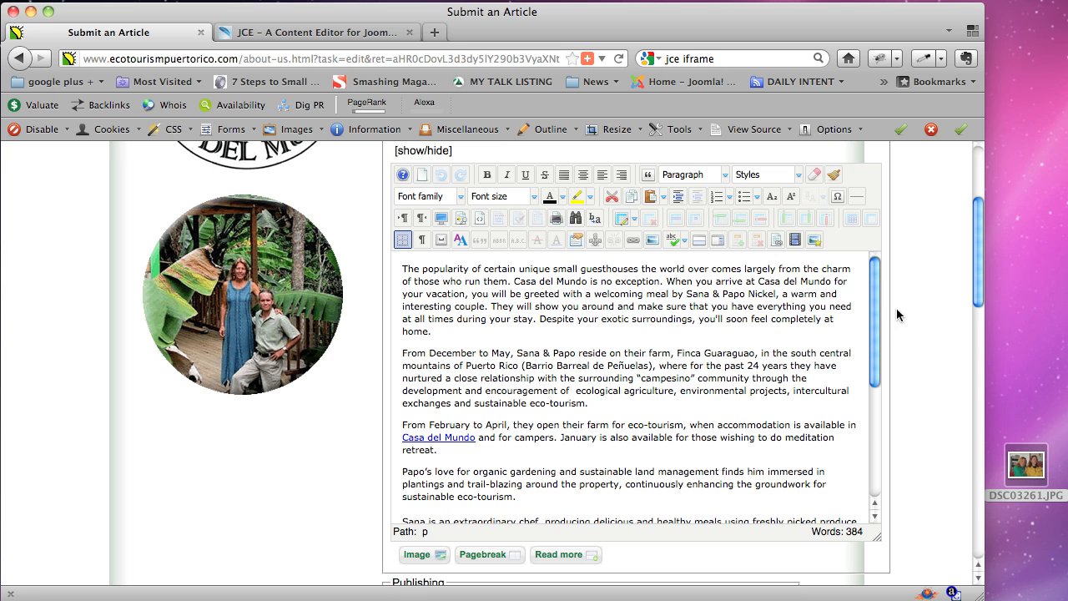
drag(877, 318, 870, 448)
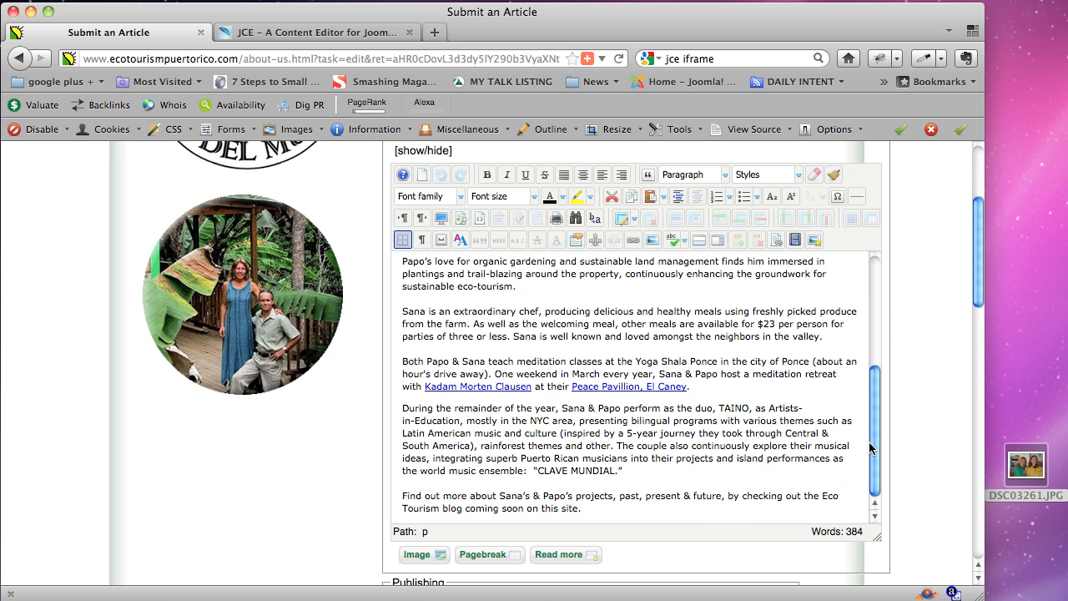
click(403, 499)
click(841, 433)
click(404, 410)
click(402, 407)
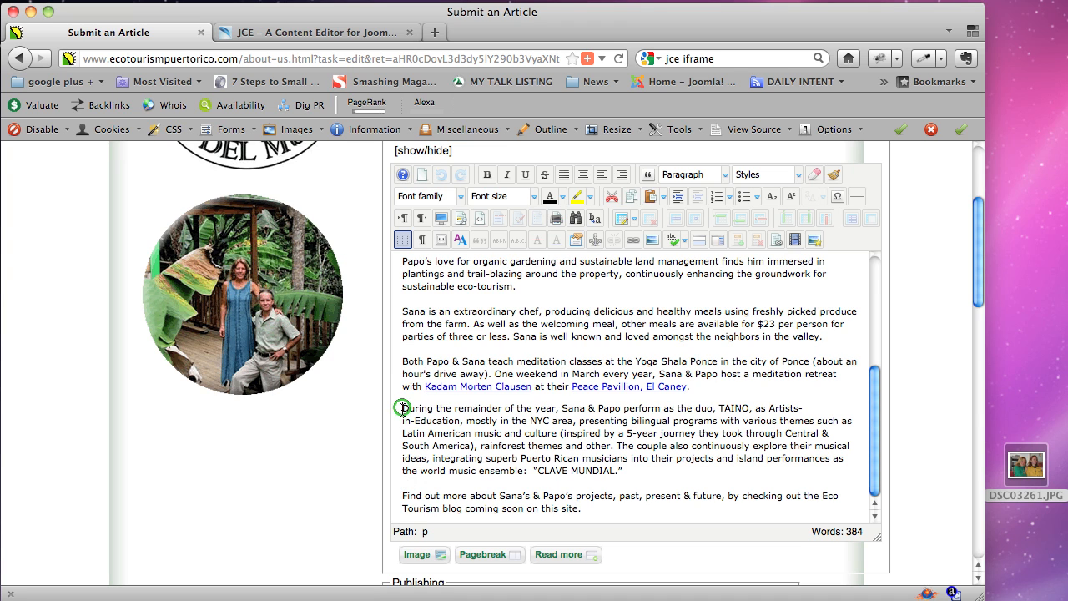
click(813, 242)
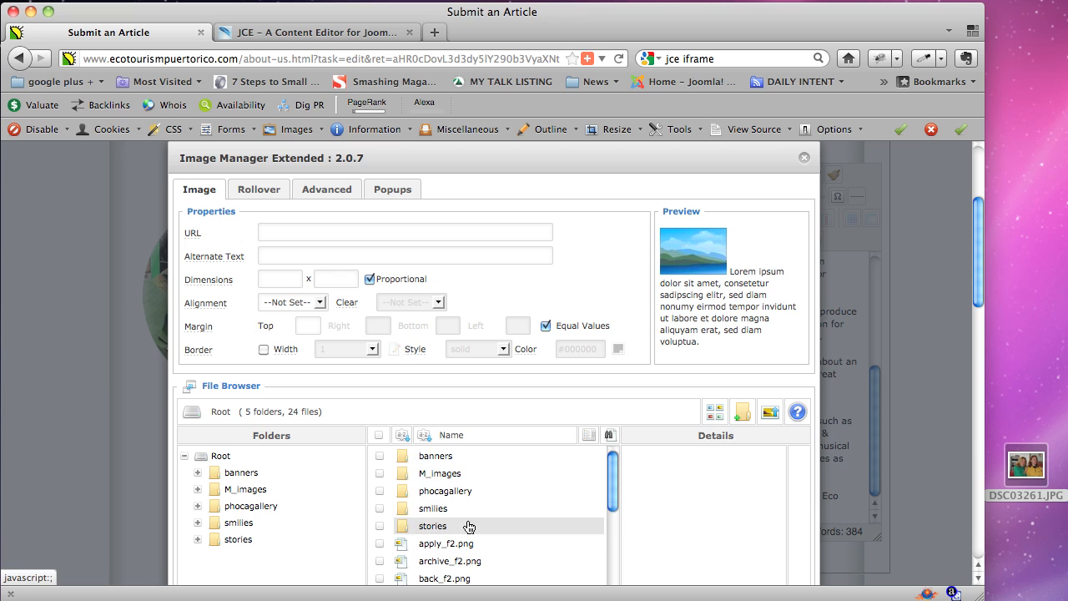
Queue DSC03261.JPG for upload, renamed Sana-Tai, with Resize enabled.
click(772, 419)
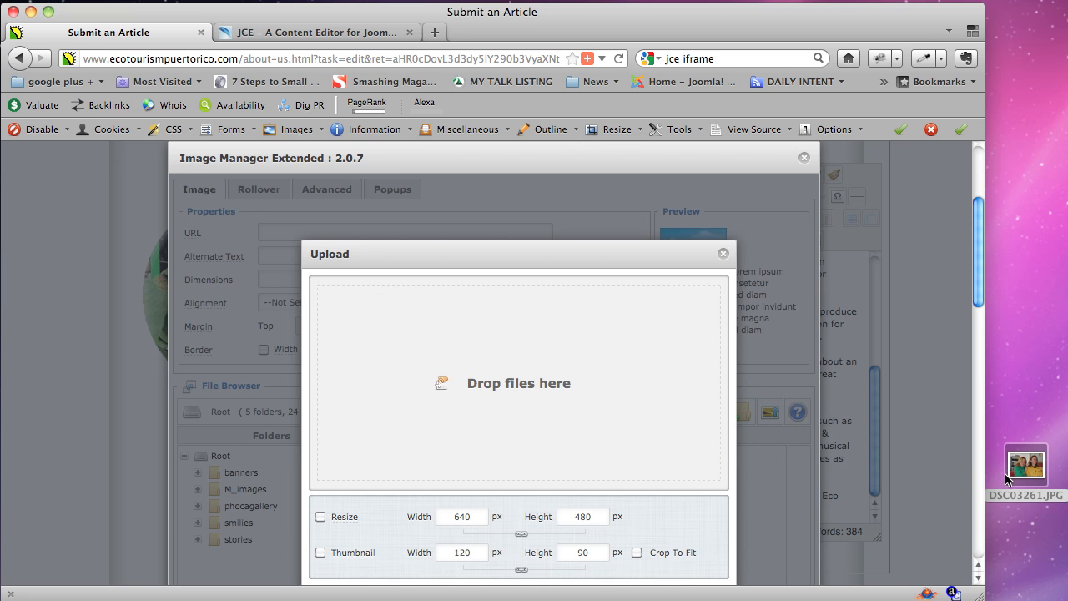
drag(1025, 466, 565, 390)
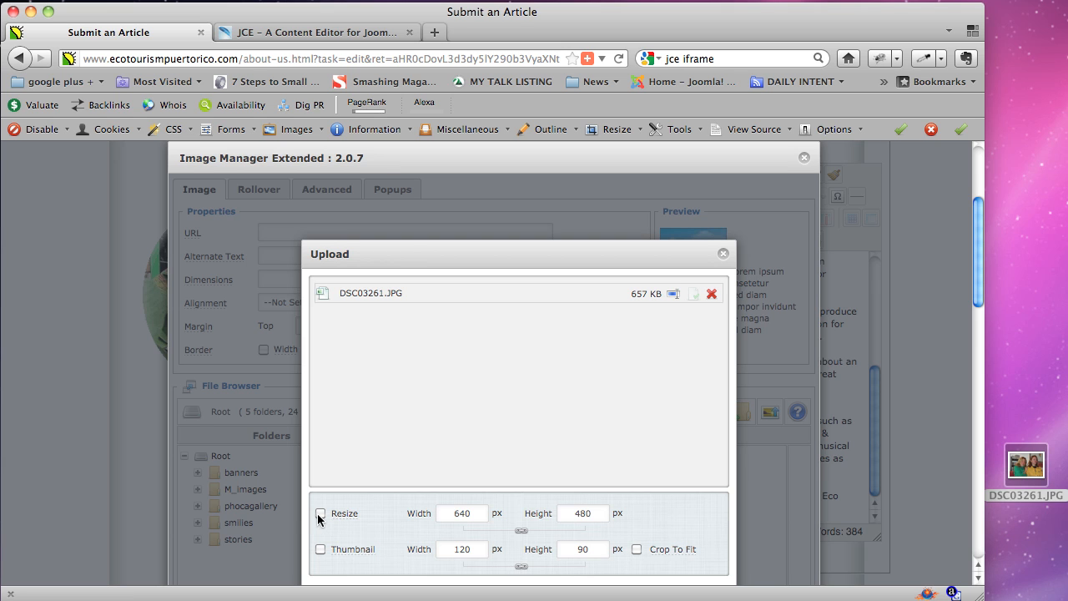
double_click(474, 517)
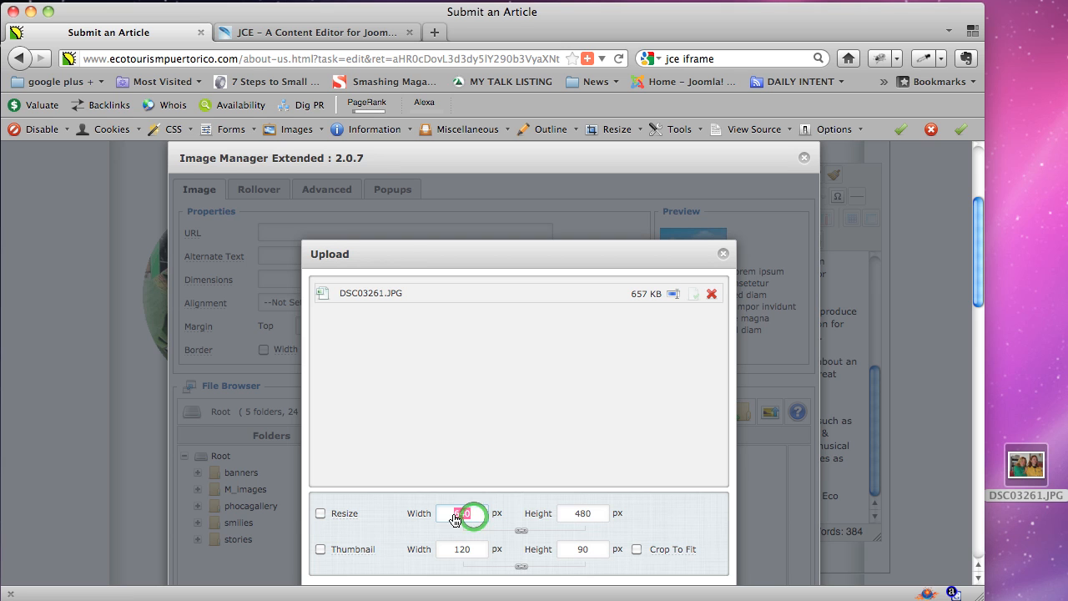
double_click(599, 515)
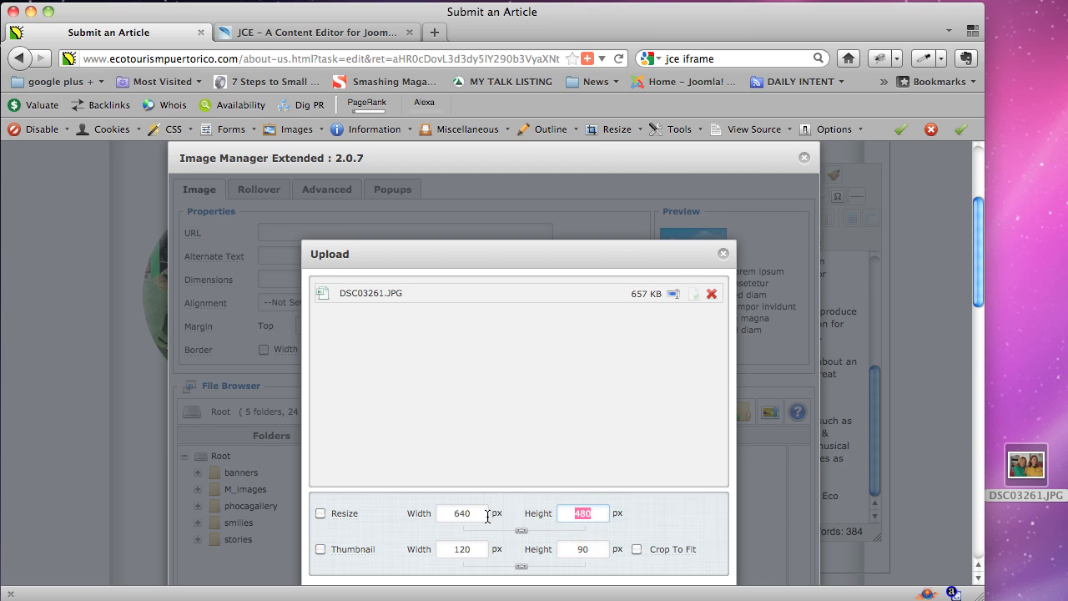
click(386, 292)
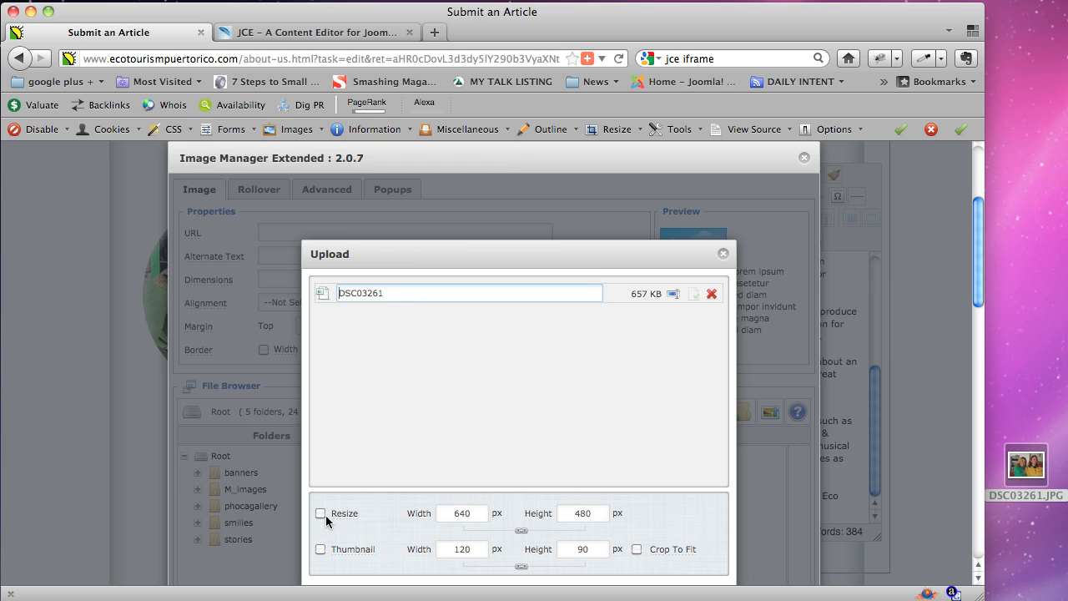
double_click(388, 293)
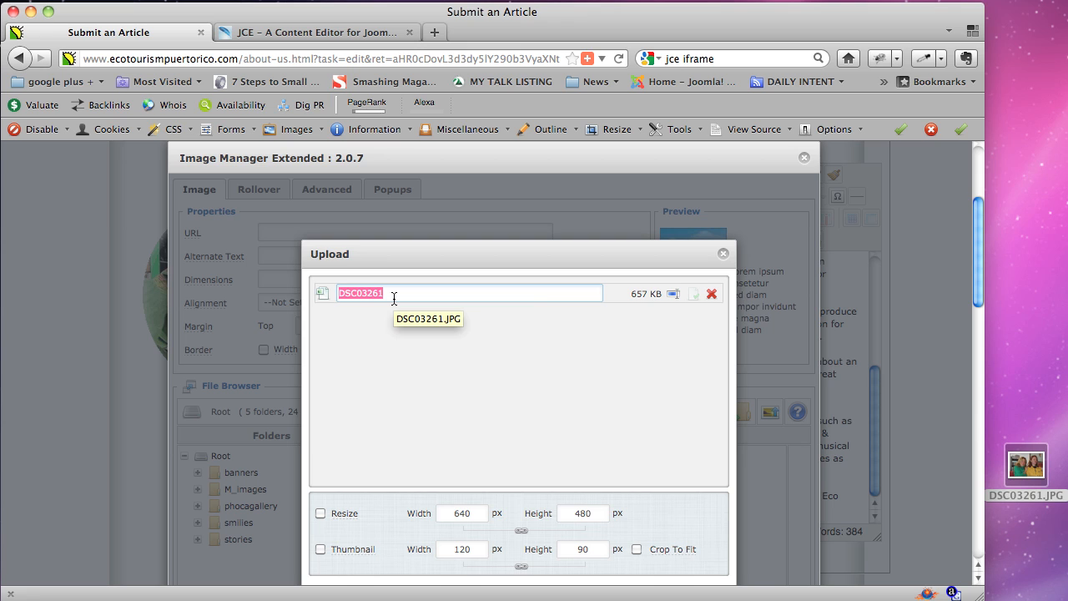
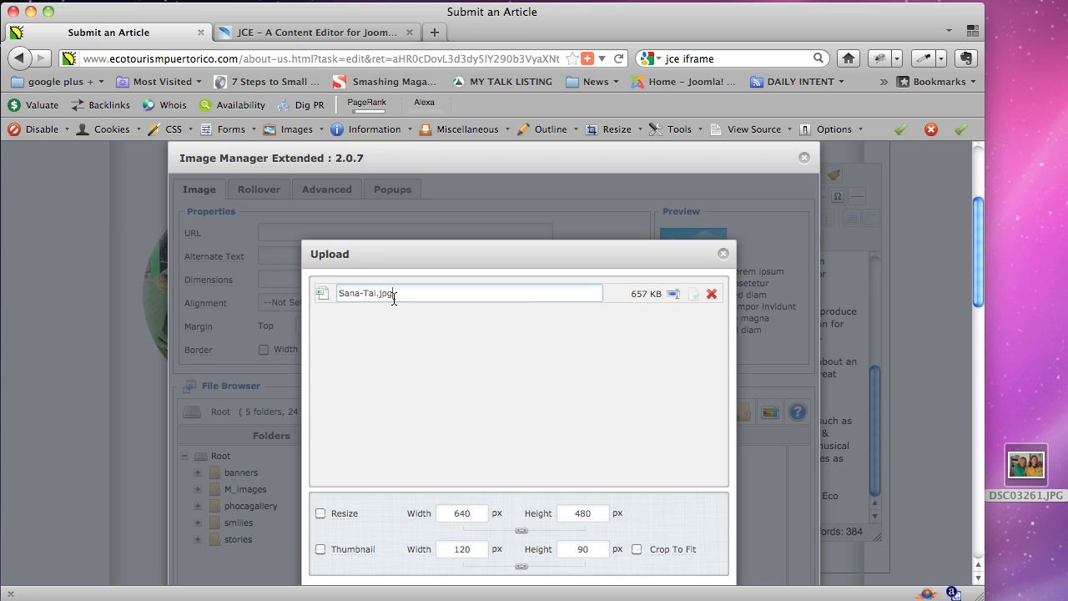
click(321, 513)
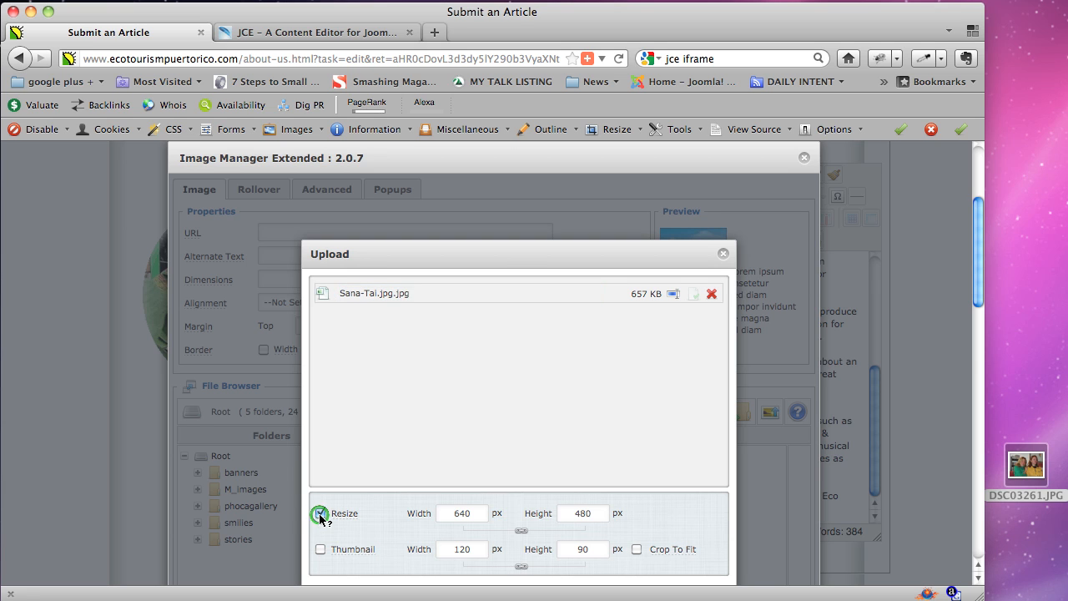
Set the resize width to 200 so the height recalculates.
double_click(485, 513)
text(200)
key(Tab)
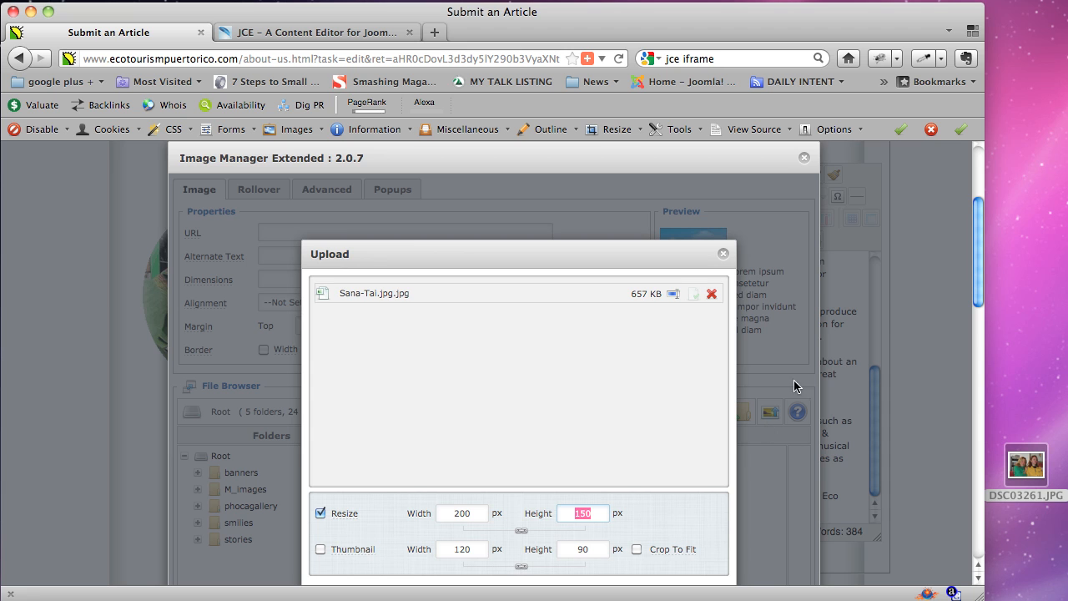
drag(981, 267, 981, 279)
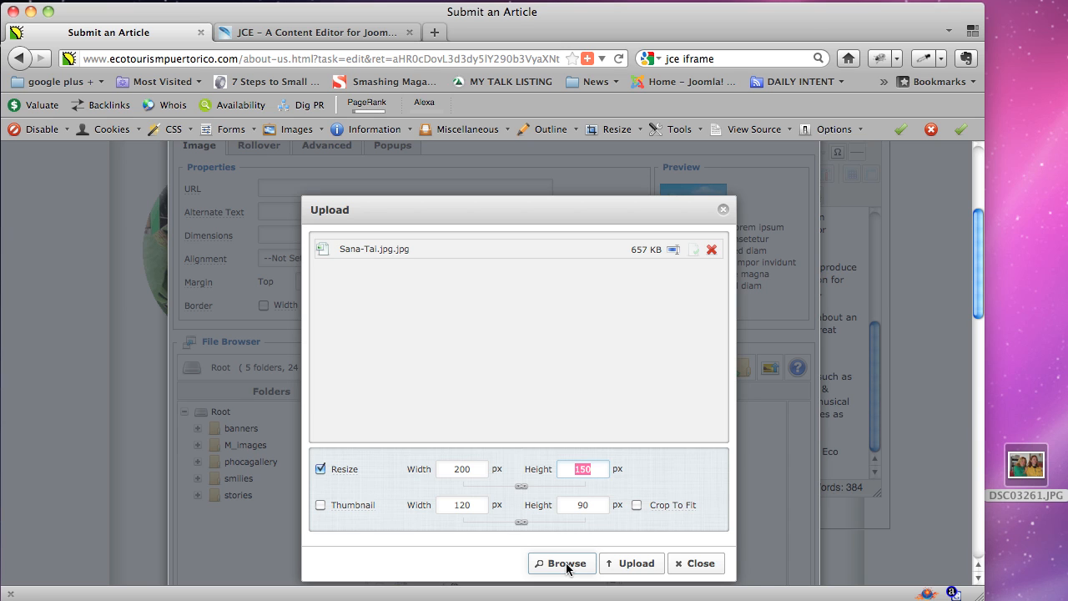
Correct the file name to Sana-Tai.jpg and upload the photo.
click(384, 253)
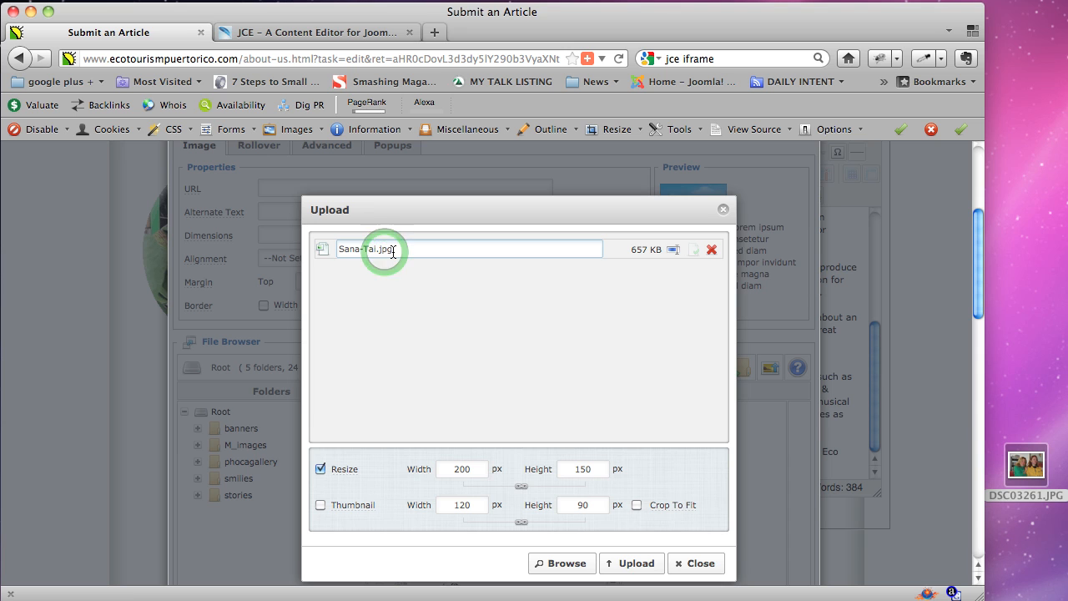
key(BackSpace)
key(BackSpace)
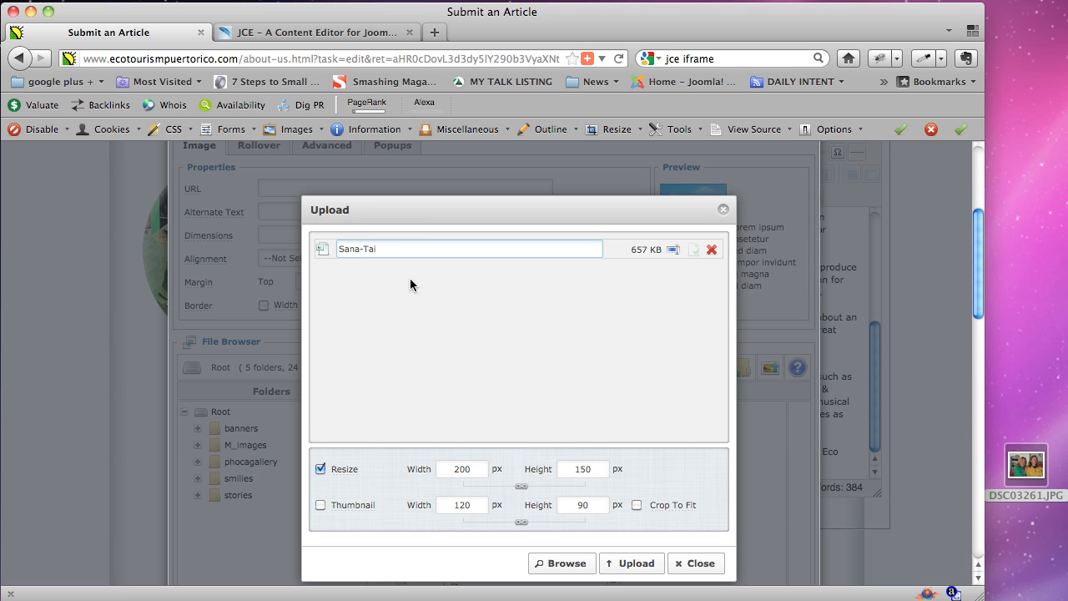
click(442, 296)
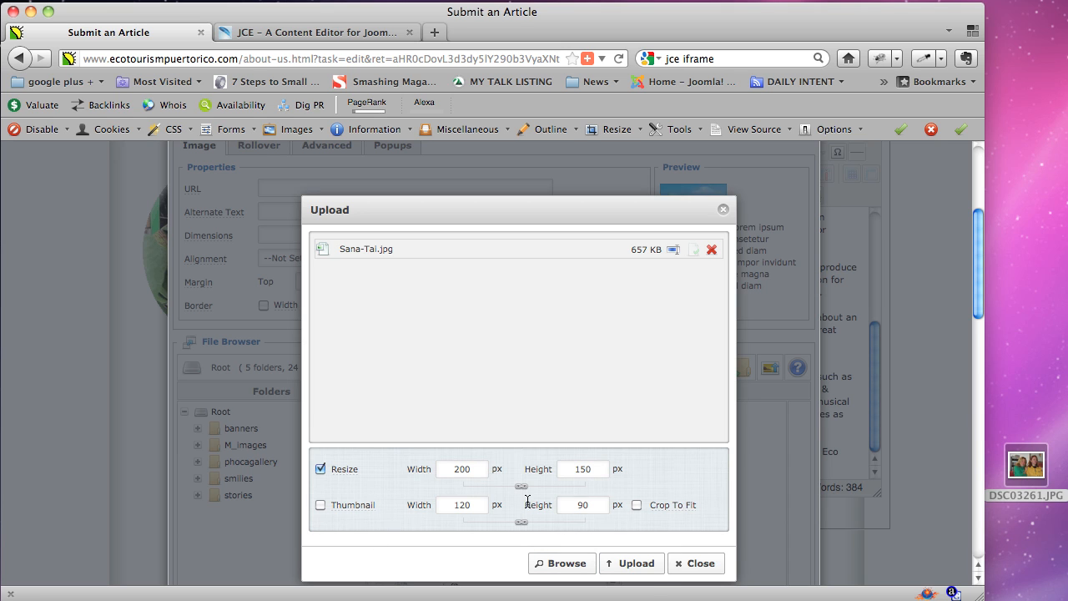
click(652, 572)
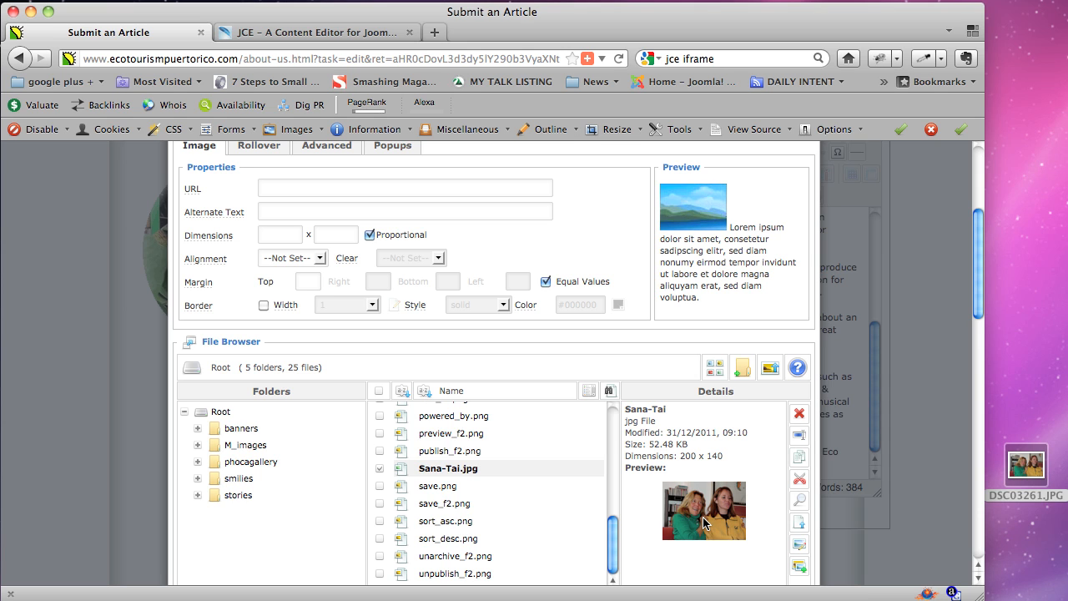
Choose Sana-Tai.jpg in the file browser and check its width and height.
click(458, 469)
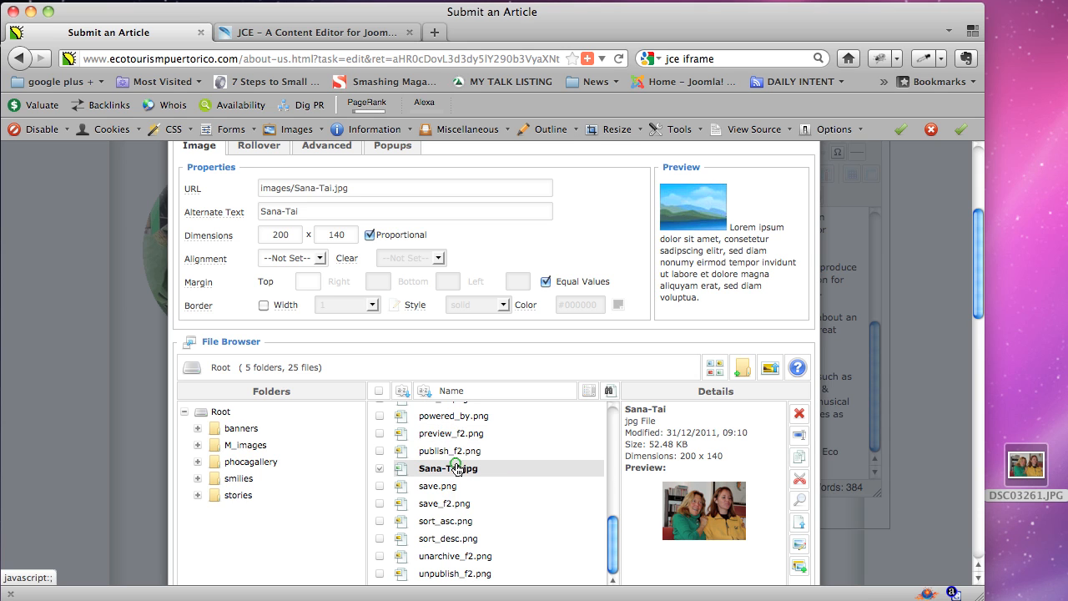
double_click(283, 234)
double_click(334, 235)
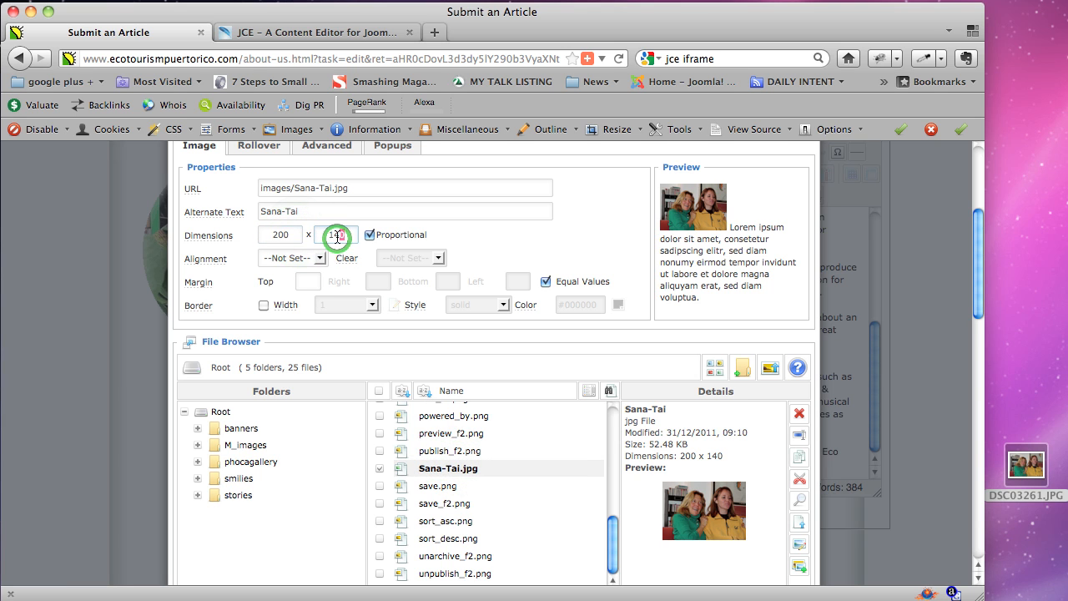
Replace the alternate text with a description of the guest cottage owner and her daughter.
triple_click(294, 211)
mouse_move(249, 210)
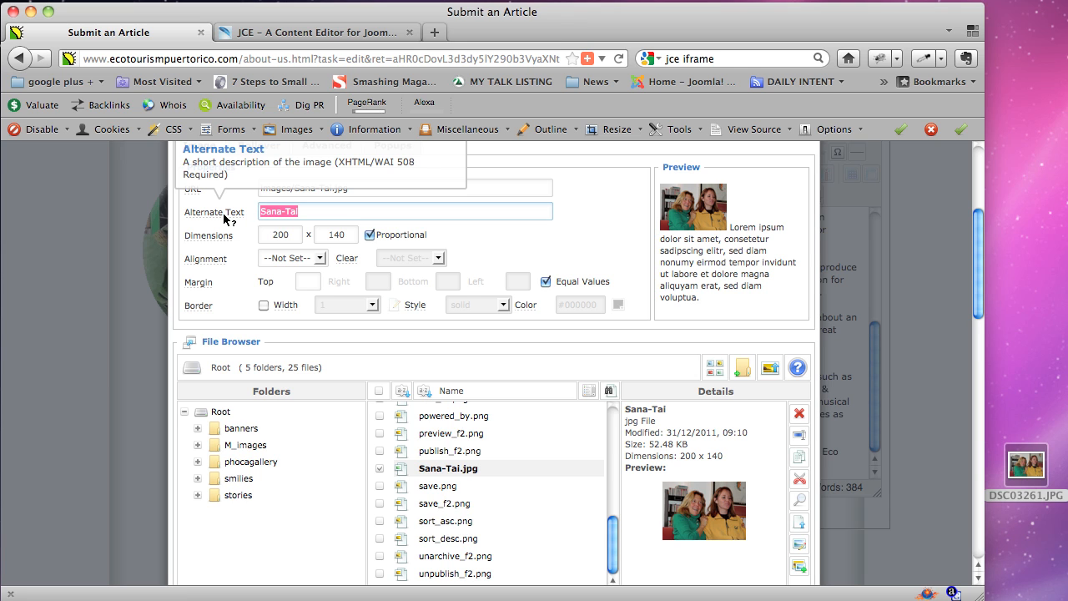
triple_click(314, 211)
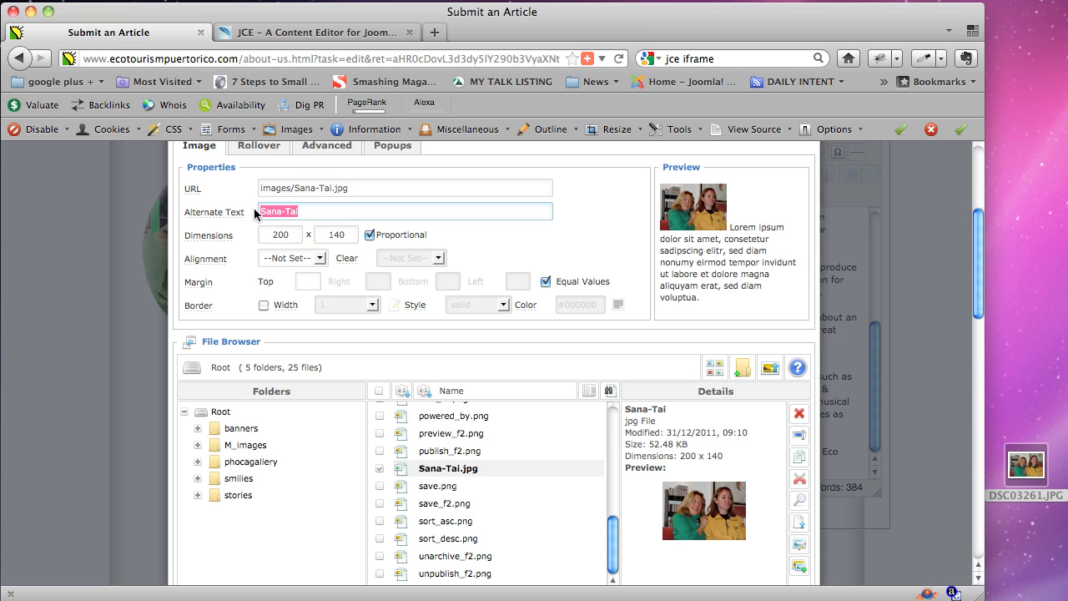
text(Eco Tourism O)
key(BackSpace)
key(BackSpace)
key(BackSpace)
key(BackSpace)
key(BackSpace)
key(BackSpace)
key(BackSpace)
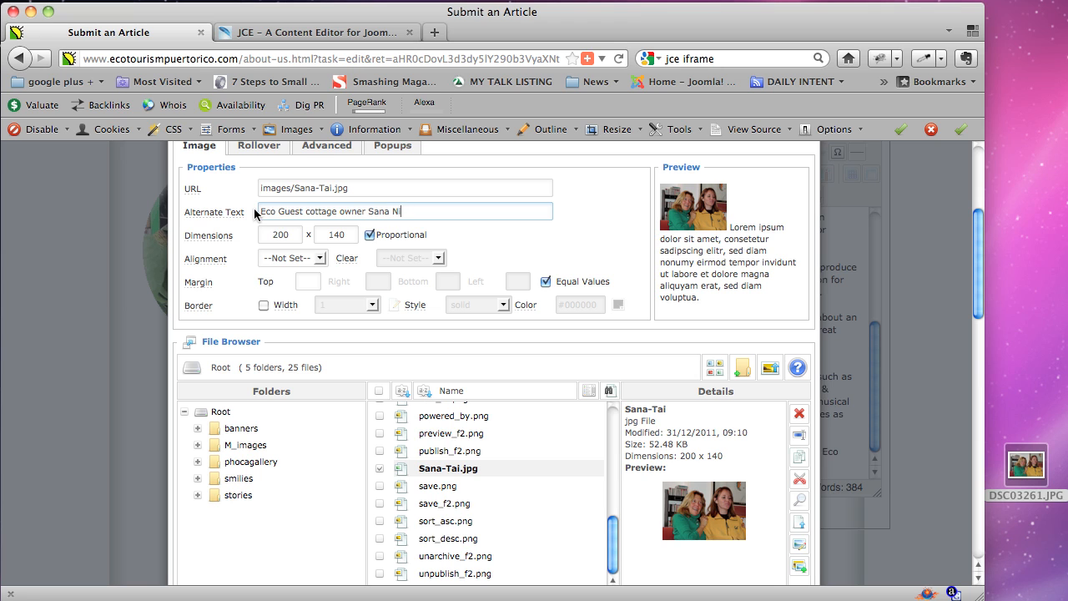
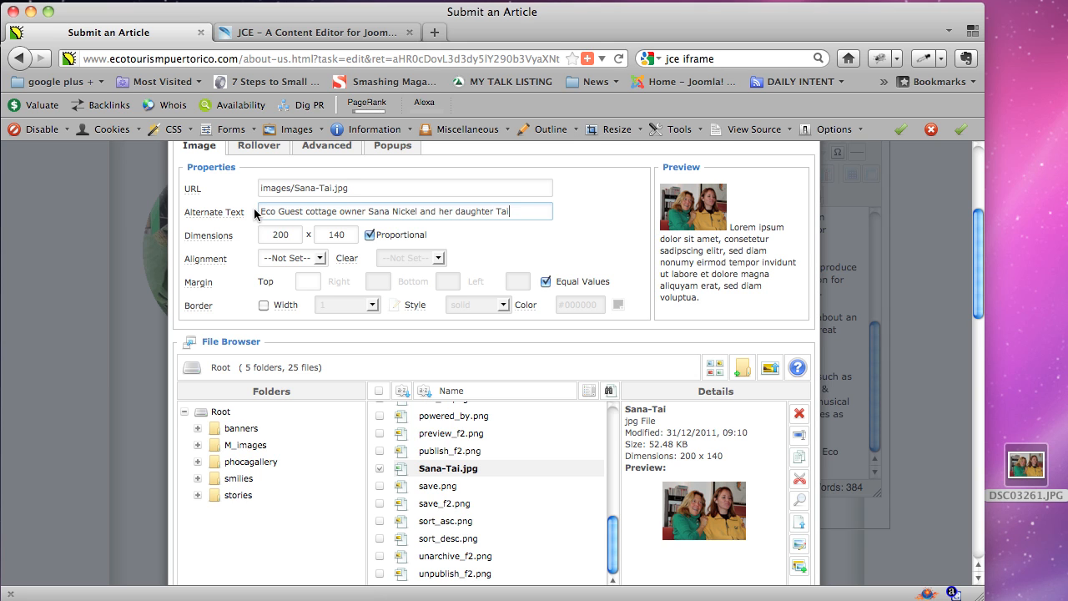
click(283, 212)
key(BackSpace)
text(g)
mouse_move(265, 215)
mouse_down()
mouse_move(517, 211)
mouse_move(263, 212)
mouse_up()
click(274, 211)
drag(335, 212, 260, 212)
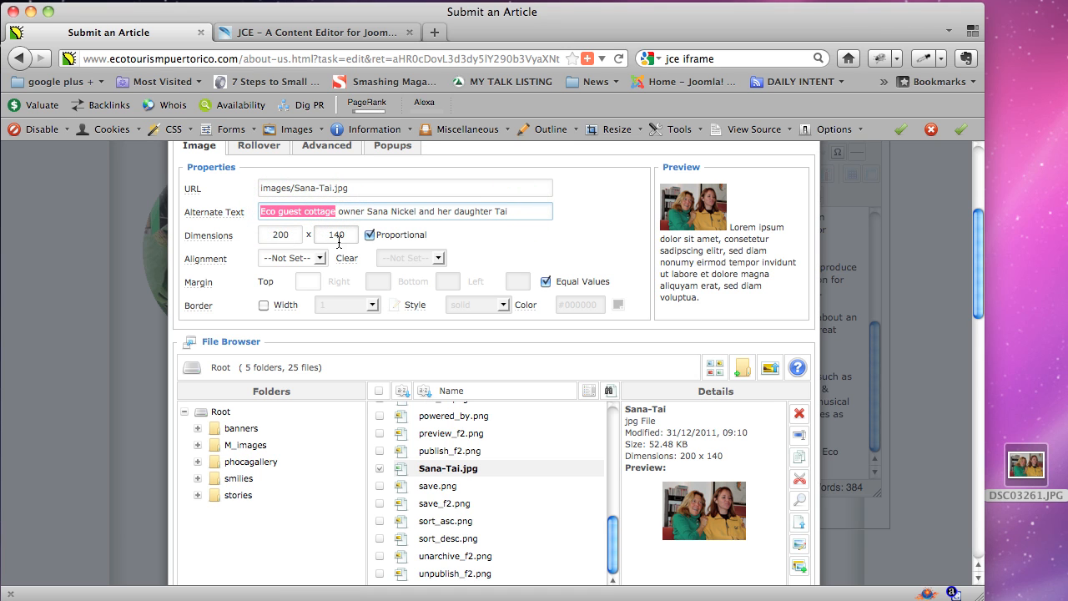
click(410, 210)
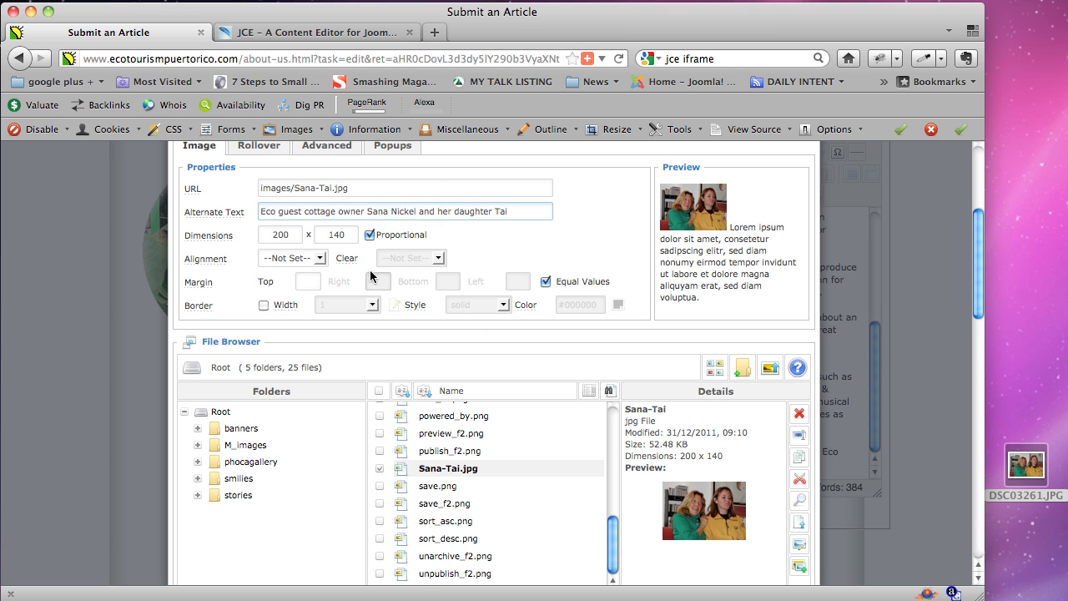
click(321, 259)
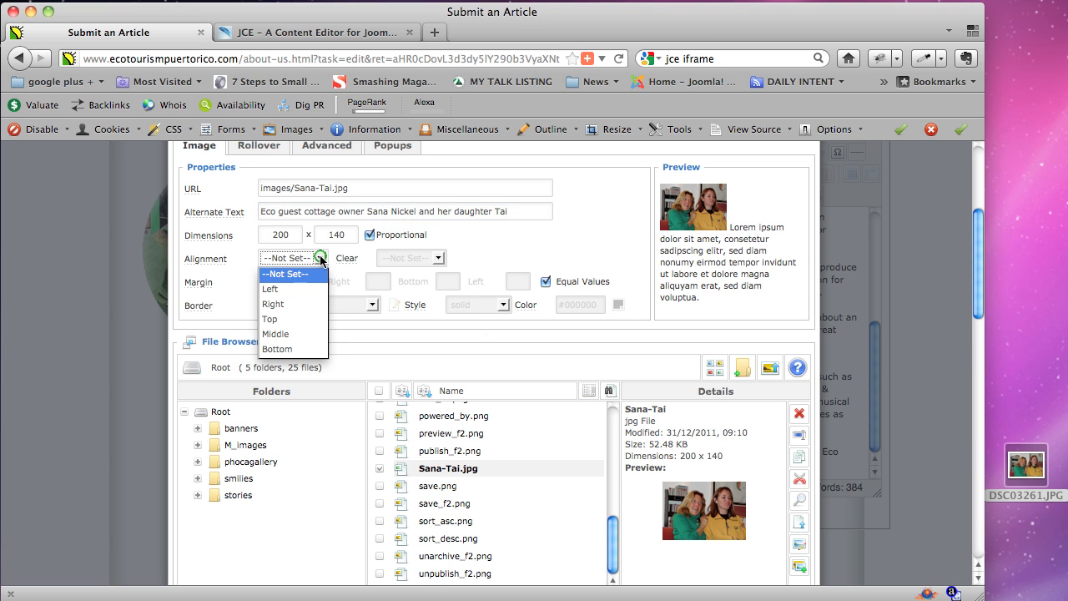
Compare Right alignment against --Not Set-- in the preview, settling on Right.
click(291, 299)
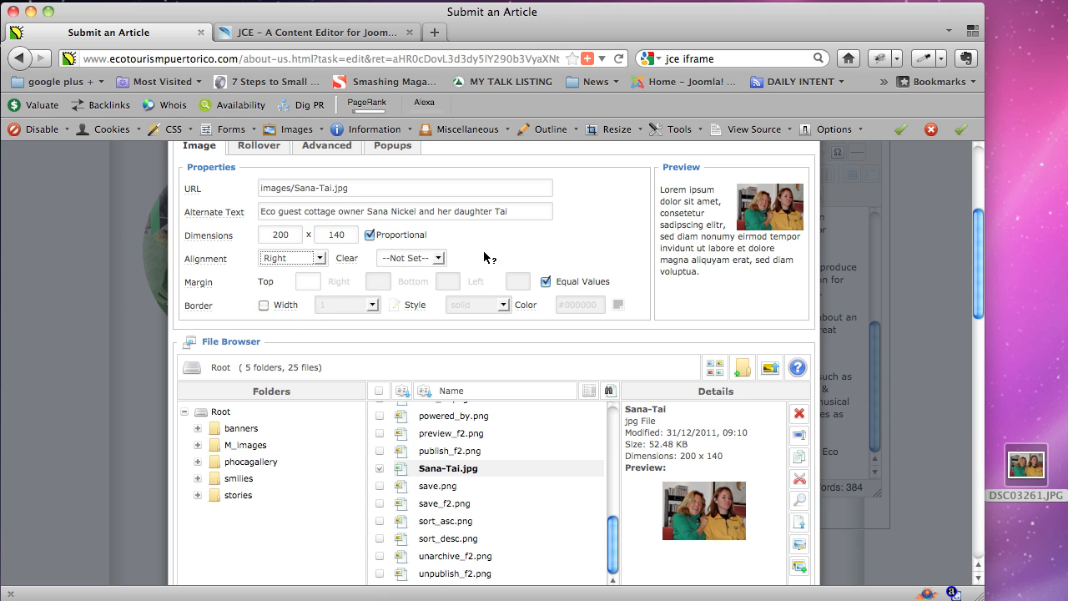
click(320, 259)
click(288, 275)
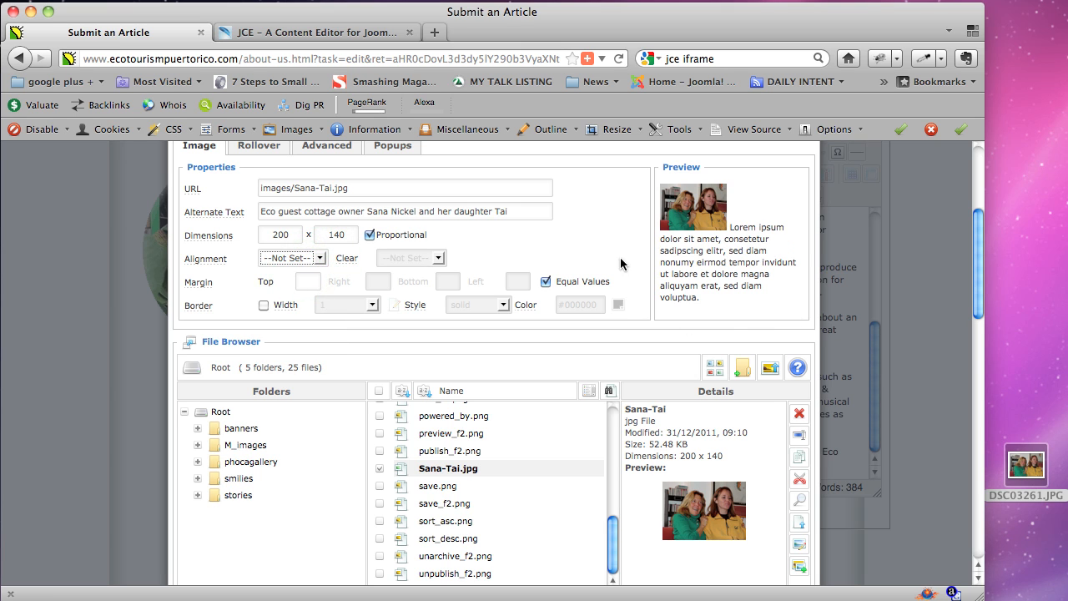
drag(735, 228, 754, 286)
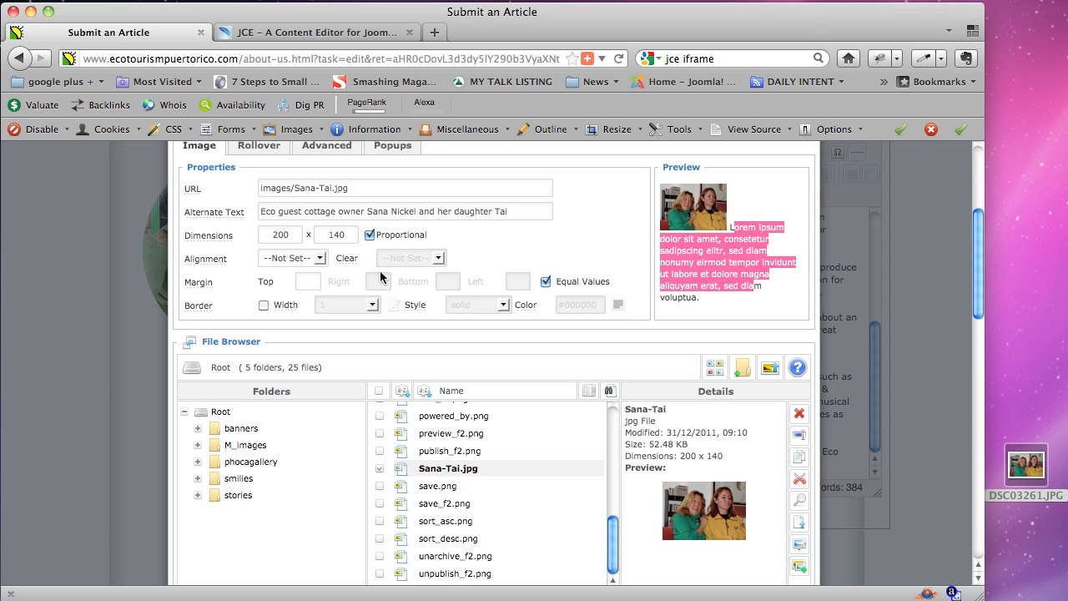
click(320, 258)
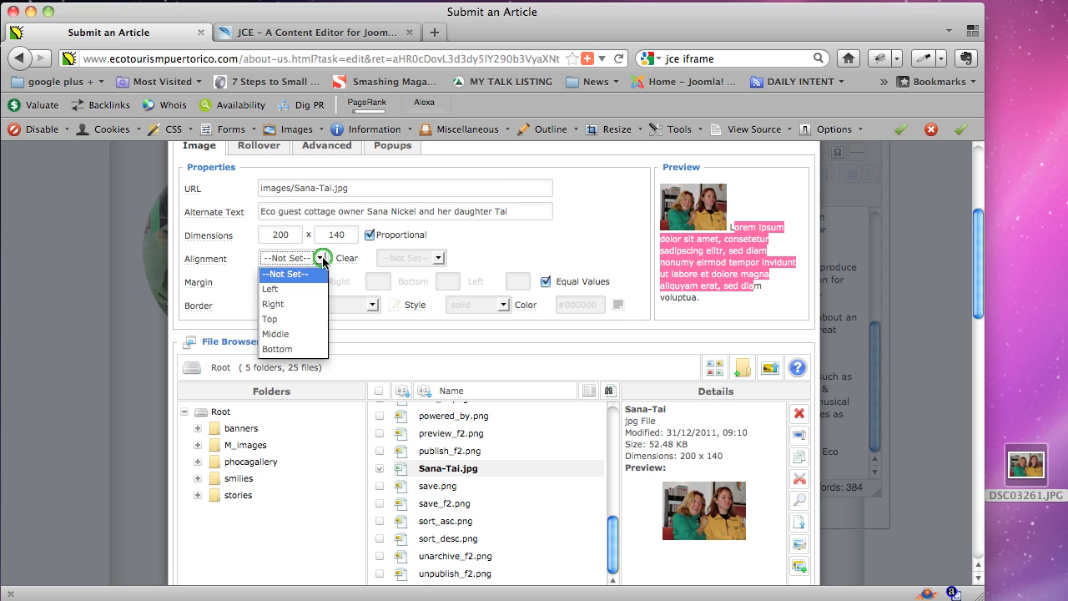
click(289, 304)
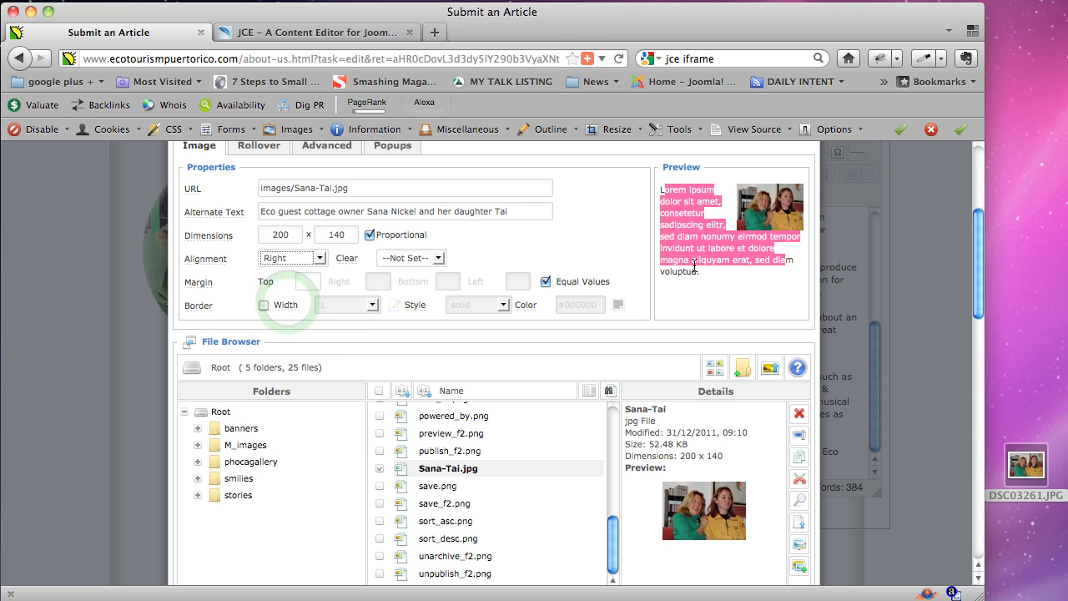
click(725, 225)
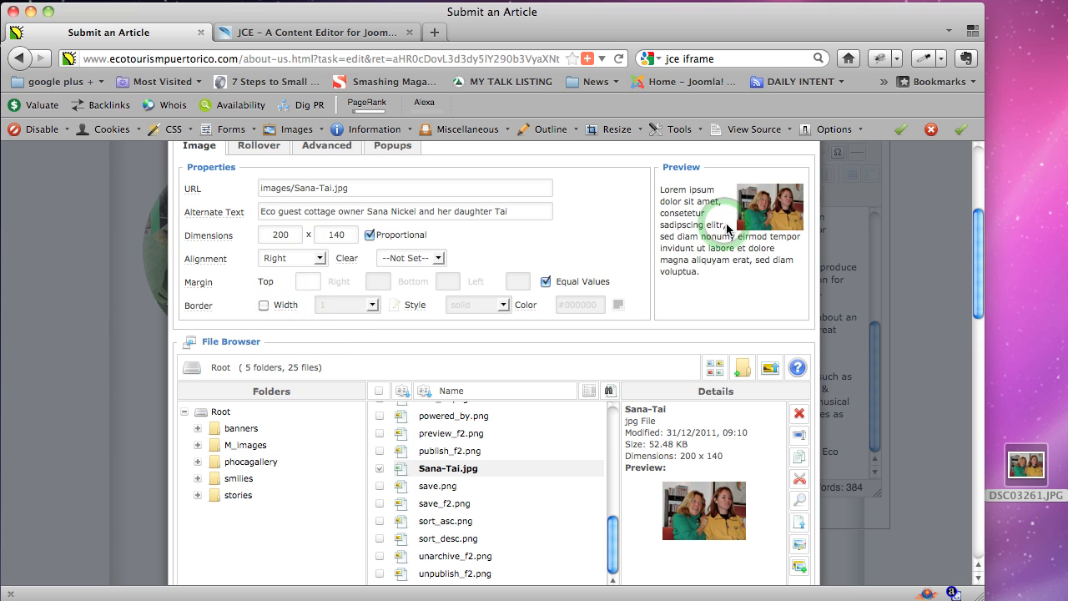
click(699, 193)
double_click(689, 213)
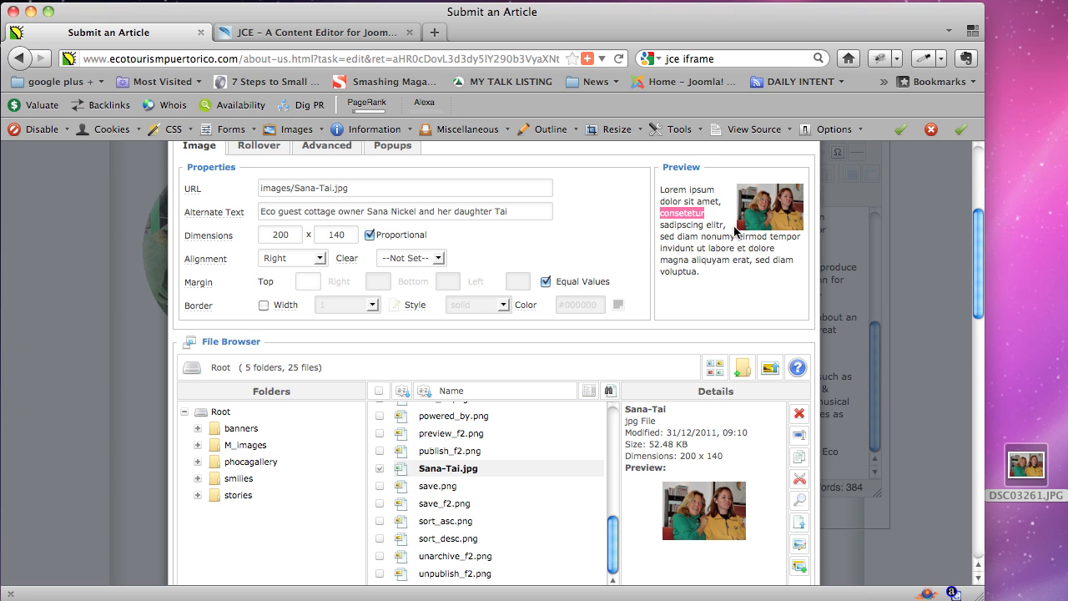
Uncheck Equal Values and give the photo a 15 px left margin.
click(546, 283)
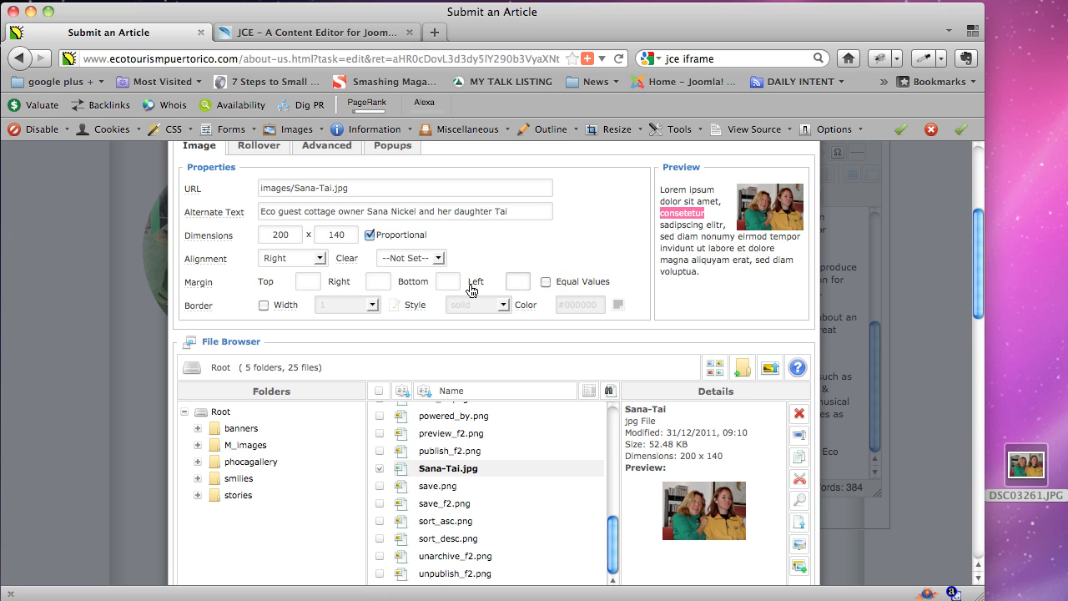
click(517, 281)
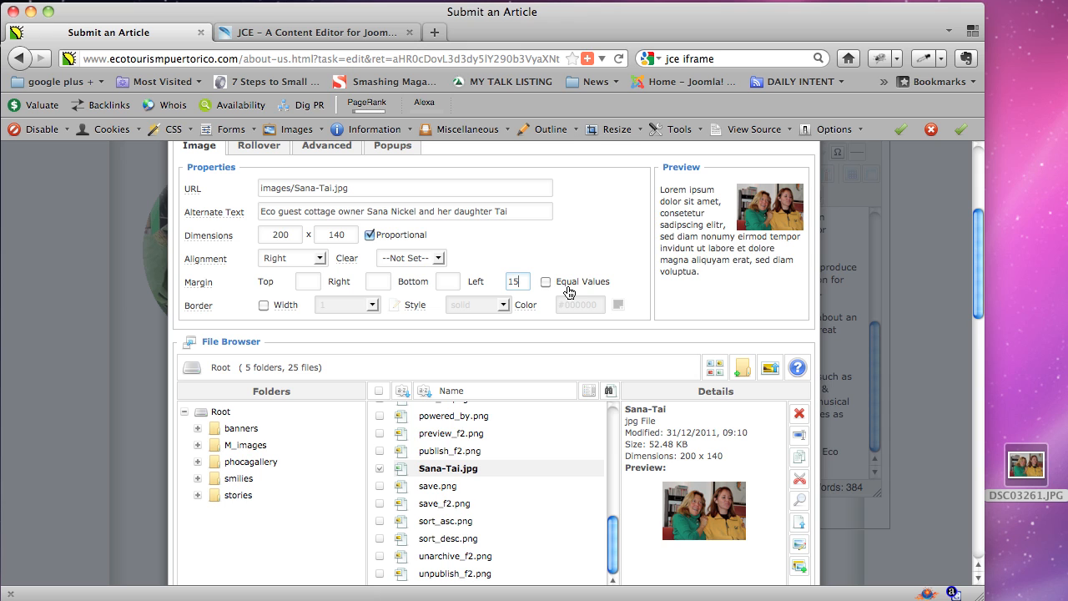
key(Tab)
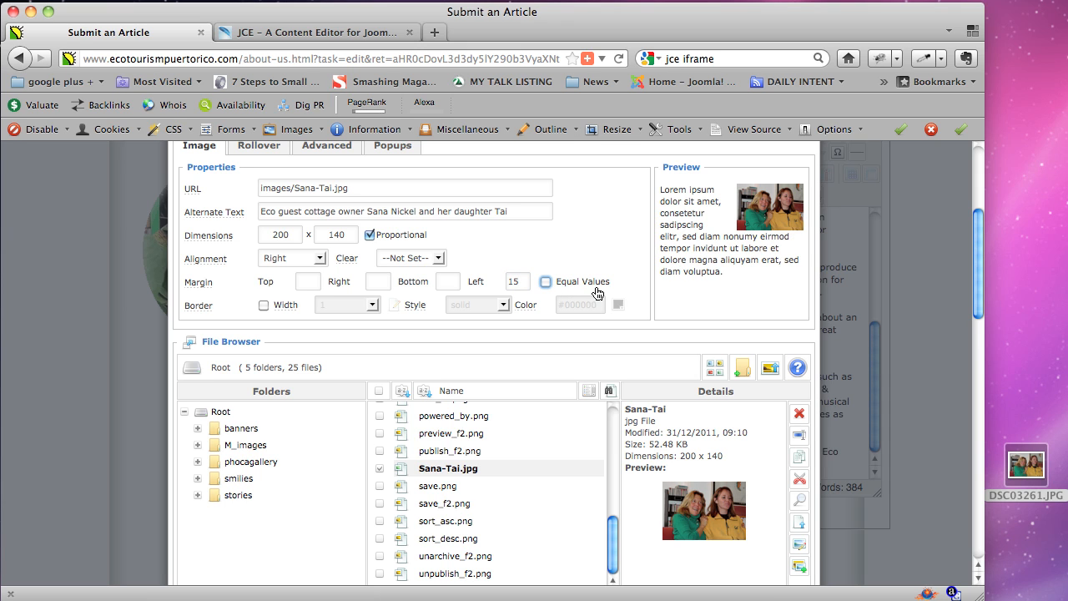
double_click(686, 225)
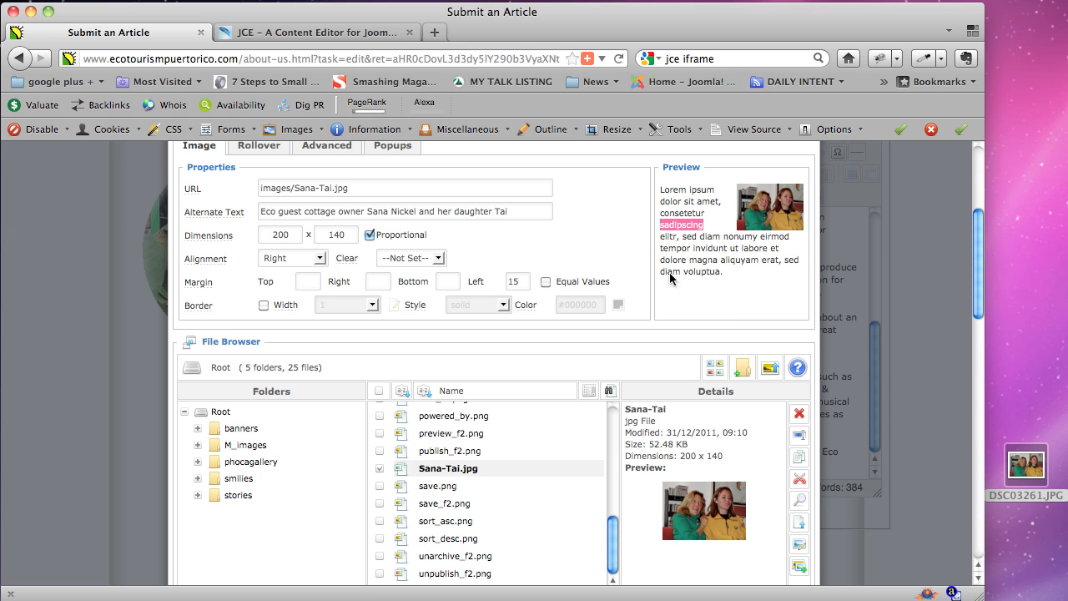
drag(358, 189, 234, 186)
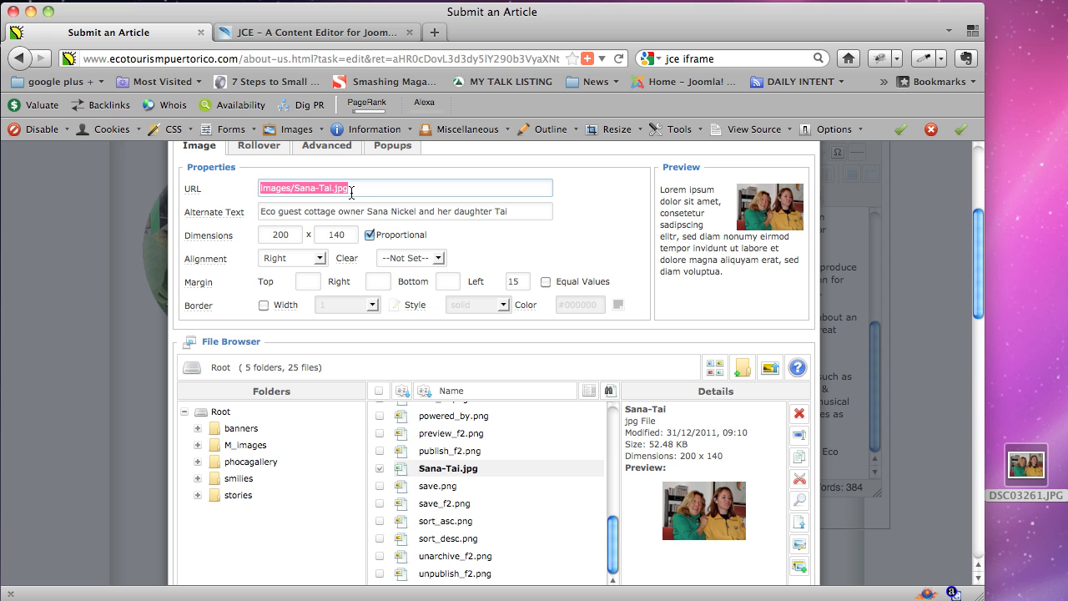
click(362, 211)
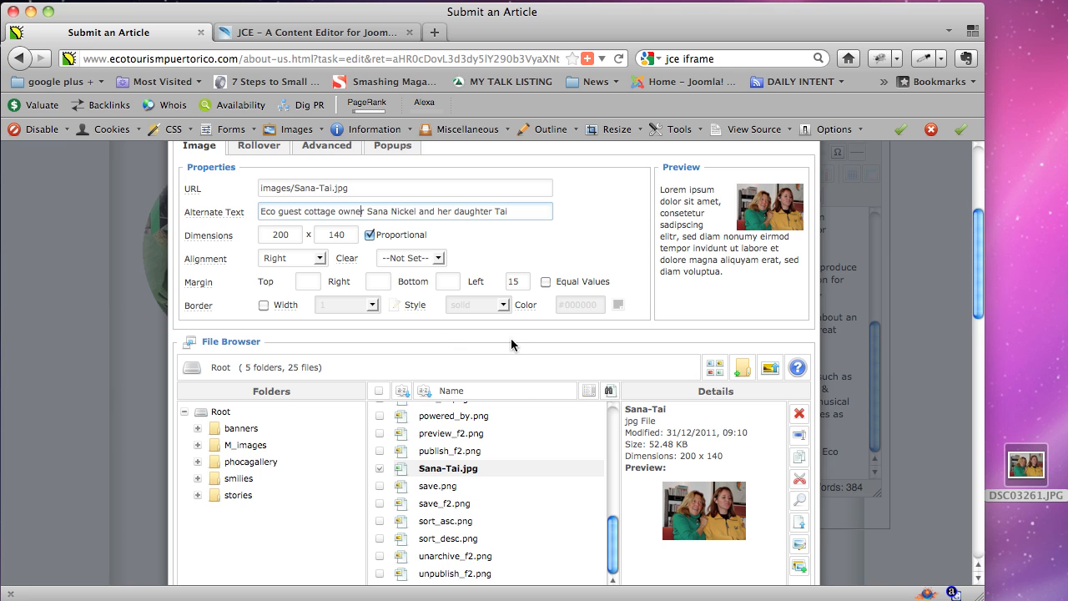
scroll(534, 344, down, 1)
scroll(534, 344, down, 1)
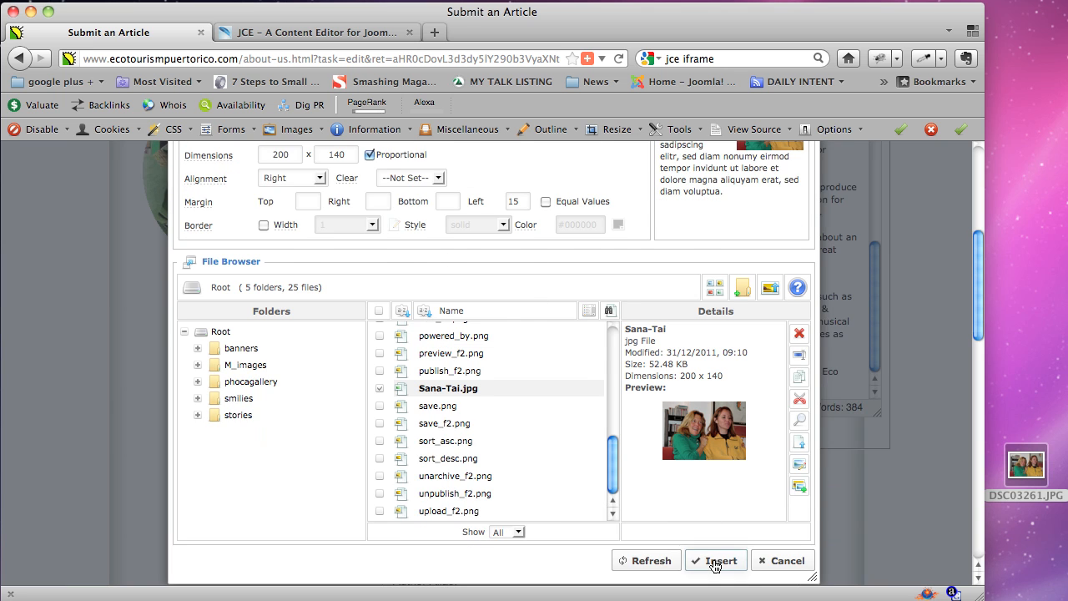
Insert the Sana-Tai.jpg photo into the article and save About Us.
click(716, 562)
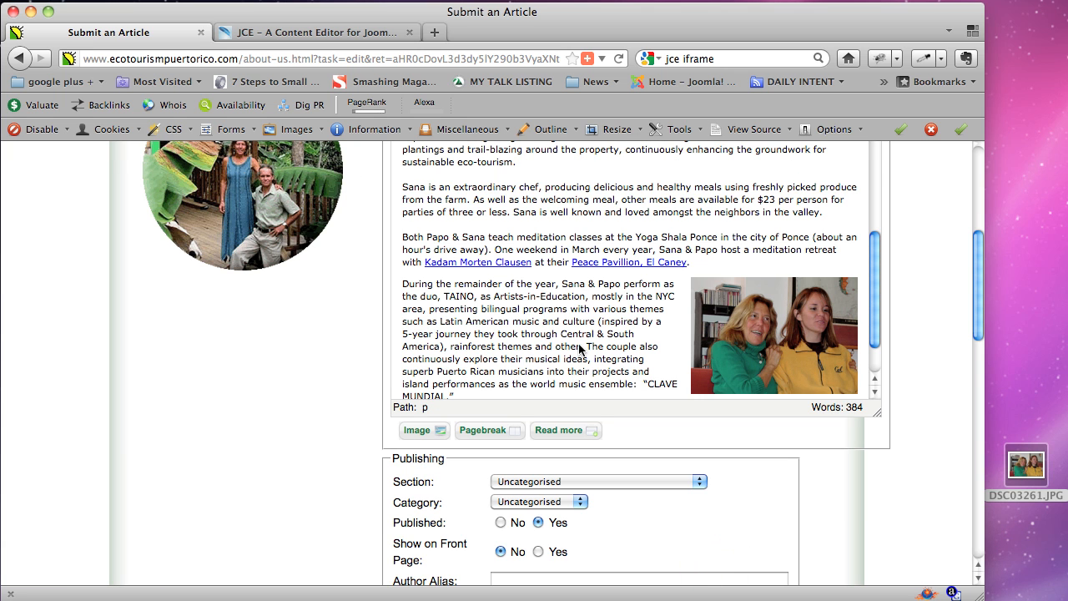
drag(877, 294, 882, 340)
drag(882, 321, 878, 178)
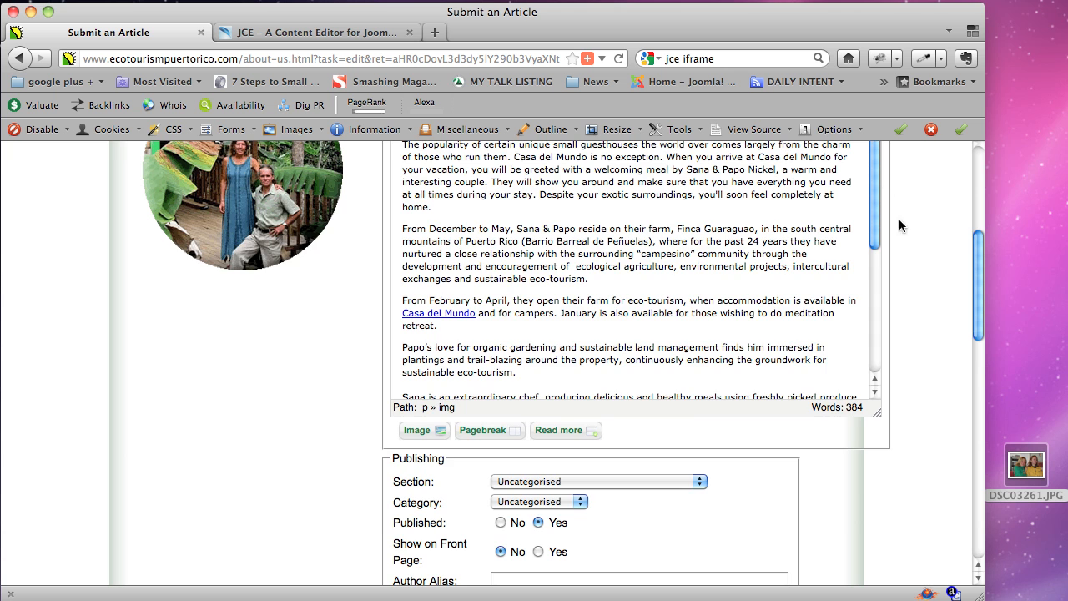
scroll(905, 259, up, 5)
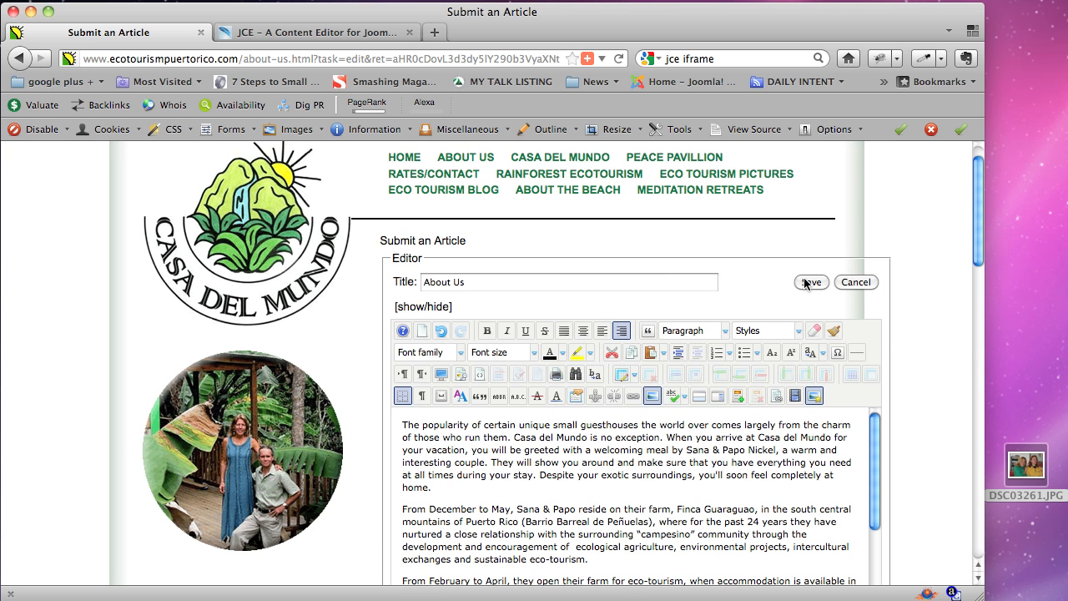
click(809, 282)
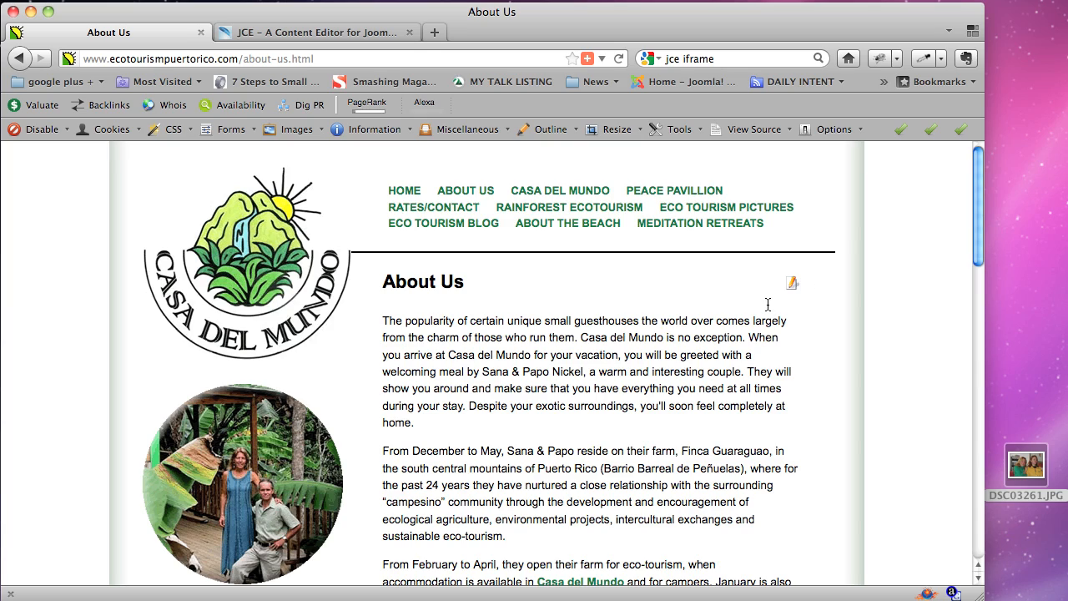
Review the saved About Us page with the right-floated photo, then reopen it for editing.
scroll(768, 304, down, 12)
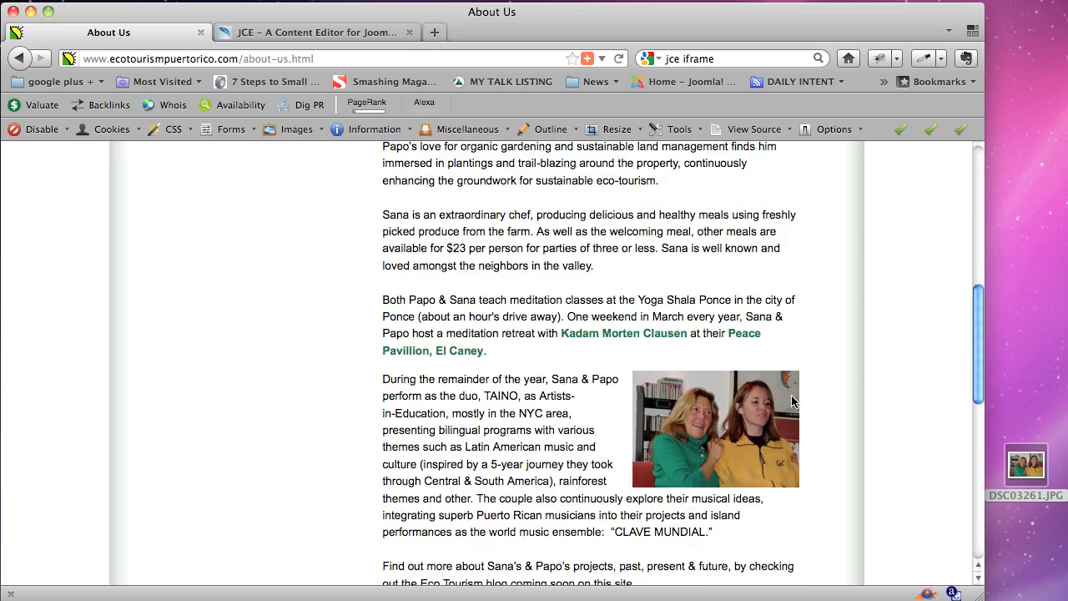
scroll(795, 403, up, 12)
scroll(782, 409, down, 10)
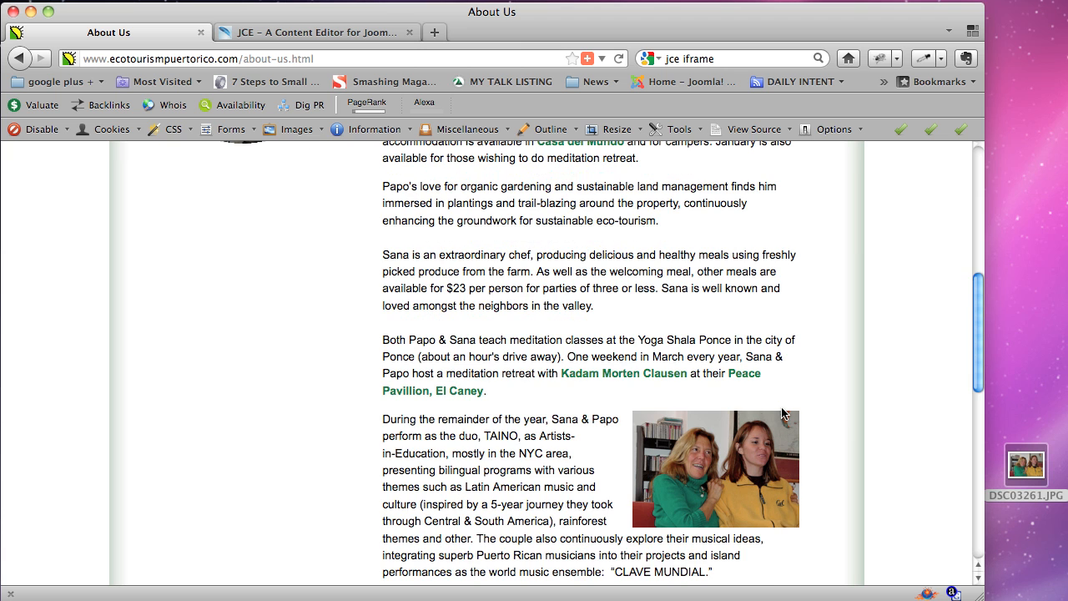
scroll(783, 412, down, 1)
scroll(782, 412, up, 12)
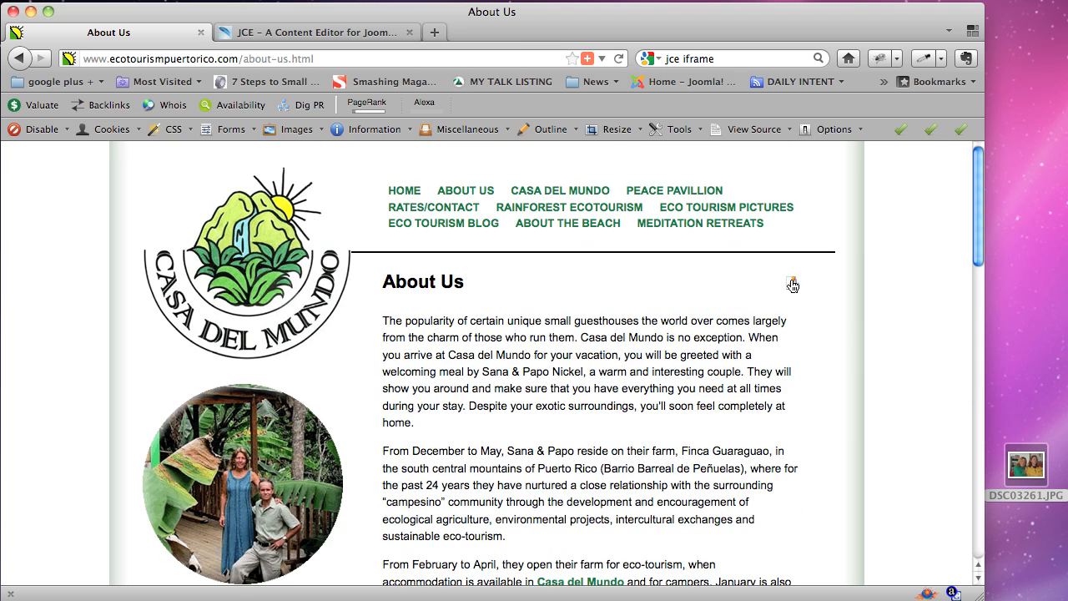
click(793, 285)
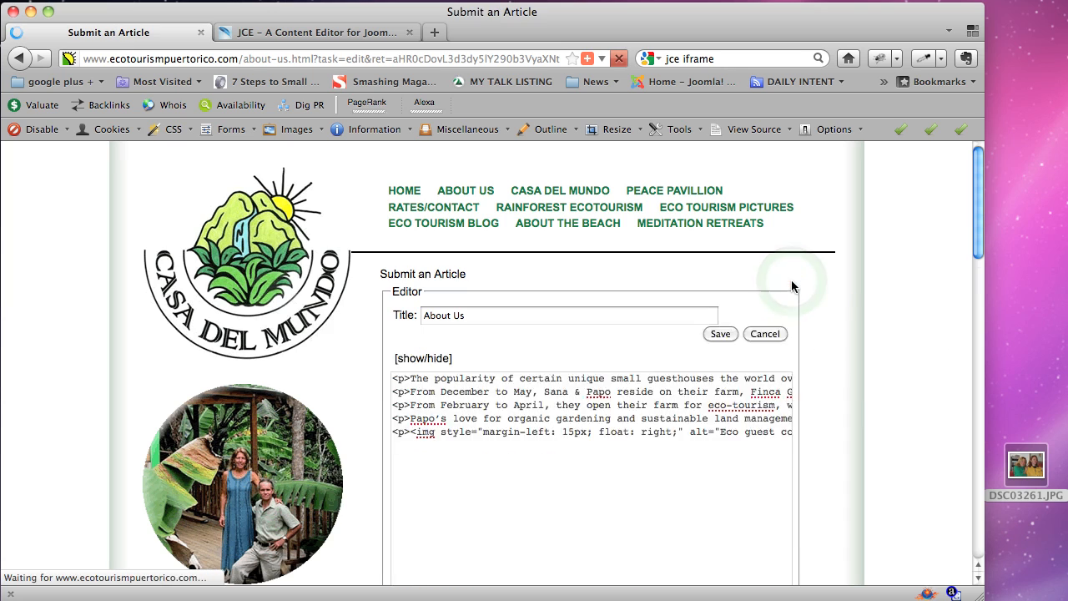
Select the photo, open its caption settings, and end the caption text with a period.
scroll(797, 278, down, 2)
scroll(796, 276, down, 6)
scroll(898, 241, up, 3)
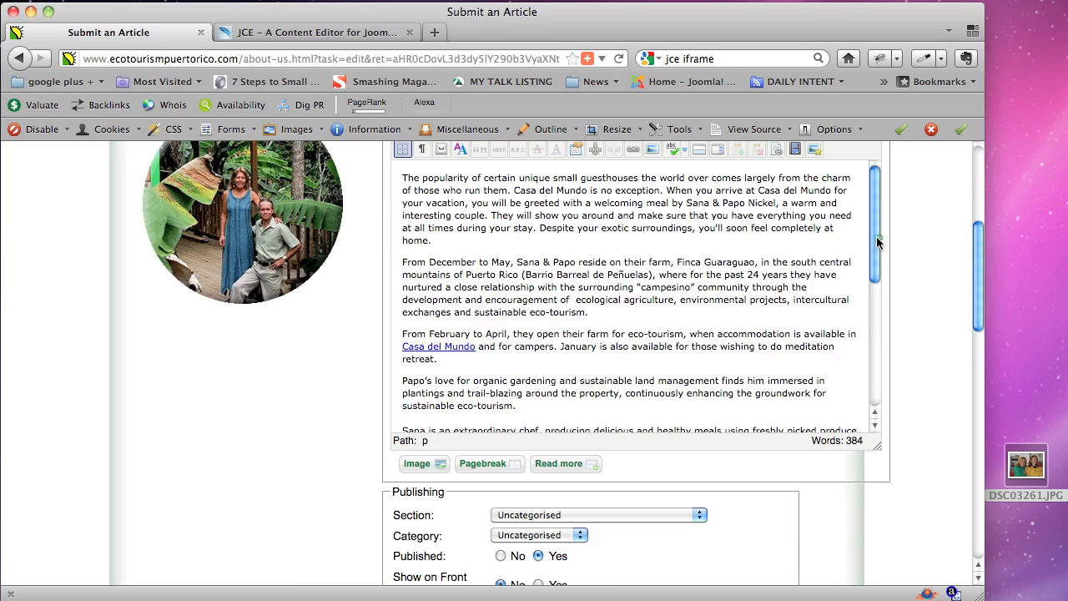
scroll(878, 242, down, 6)
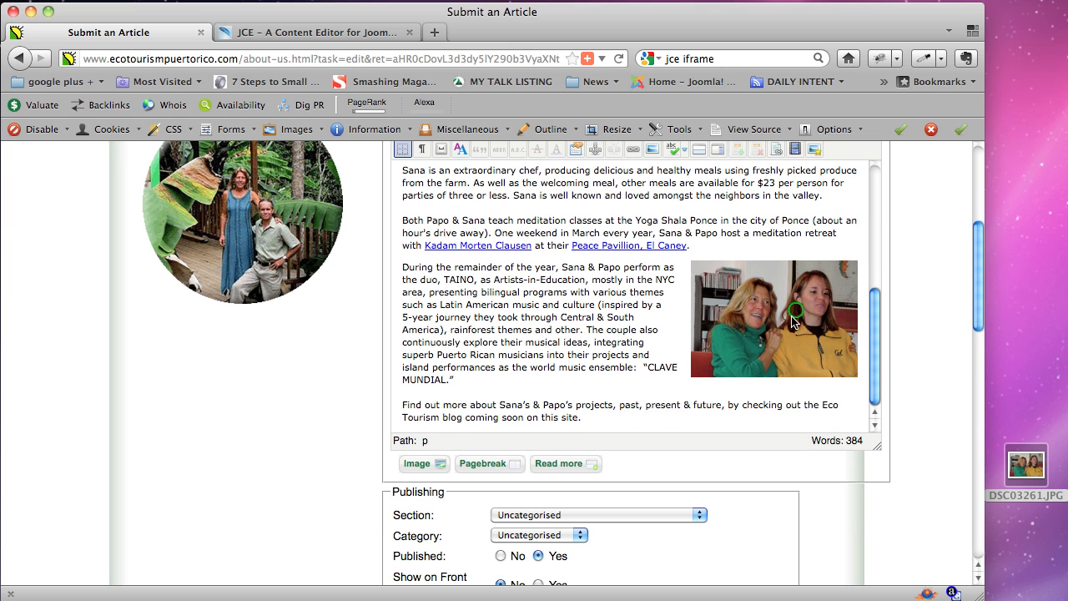
click(793, 321)
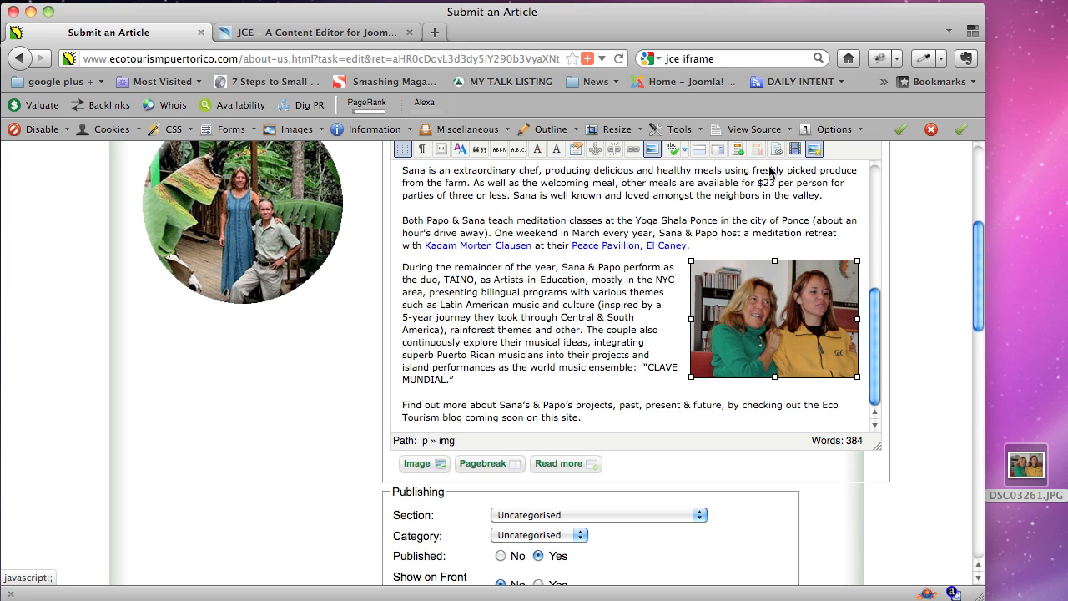
scroll(979, 287, up, 2)
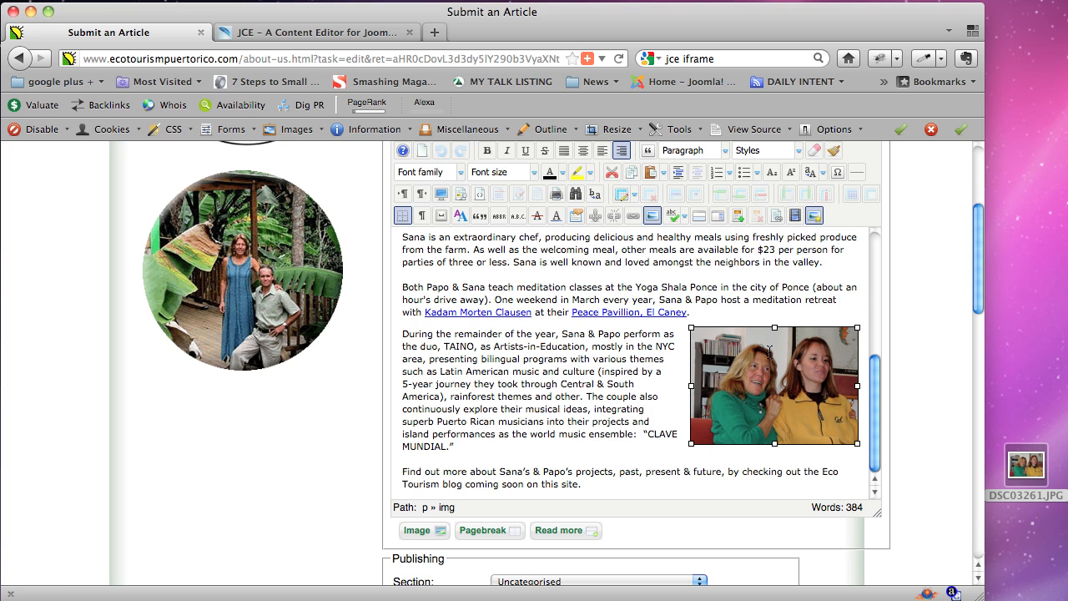
click(738, 221)
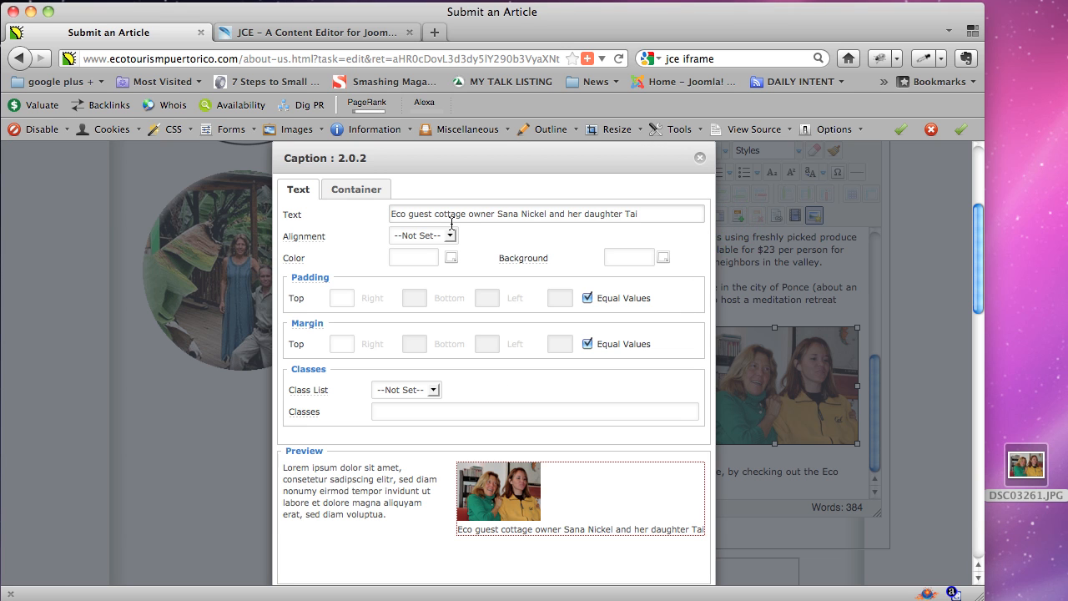
drag(657, 213, 365, 214)
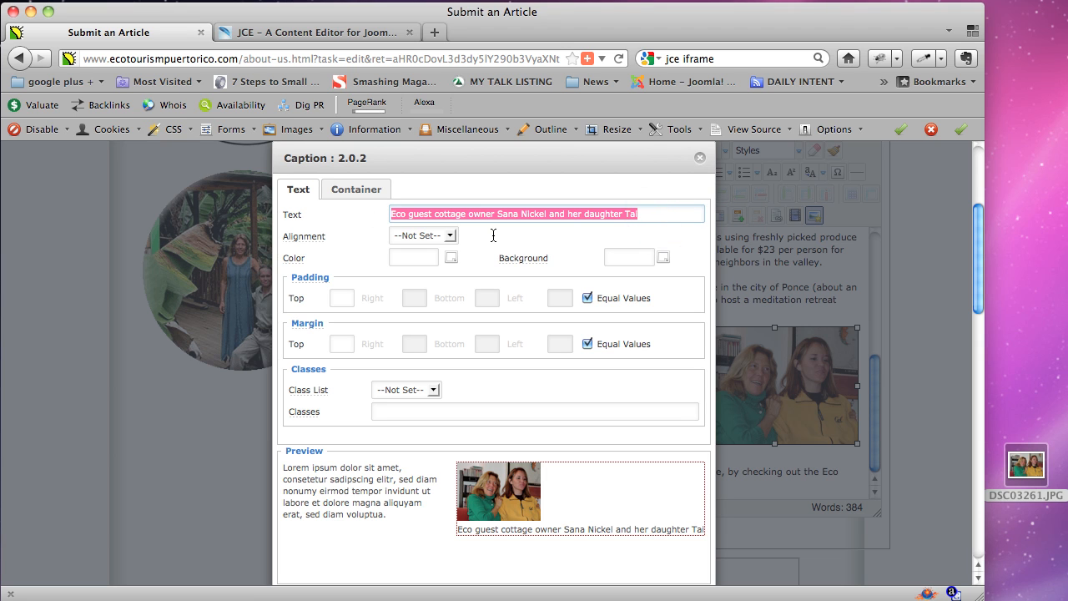
click(666, 215)
text(.)
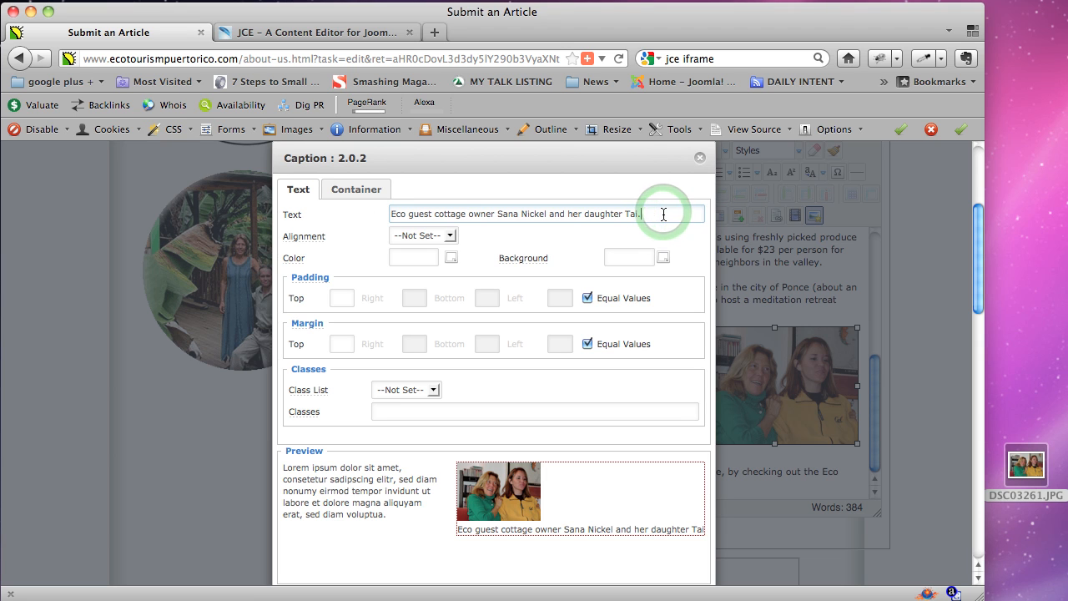
Set the caption alignment to Center.
click(449, 236)
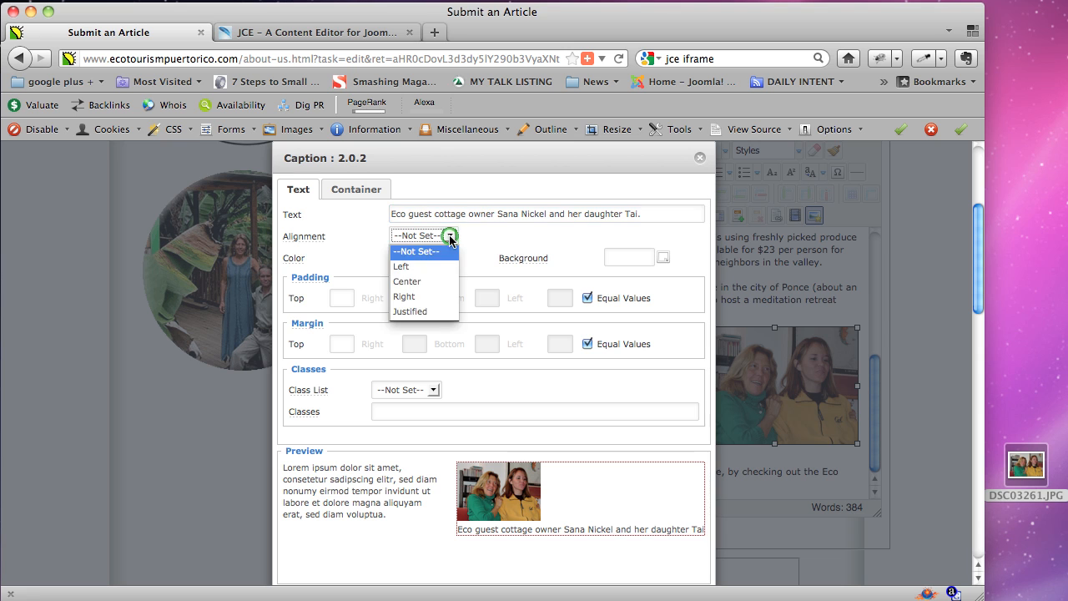
click(507, 234)
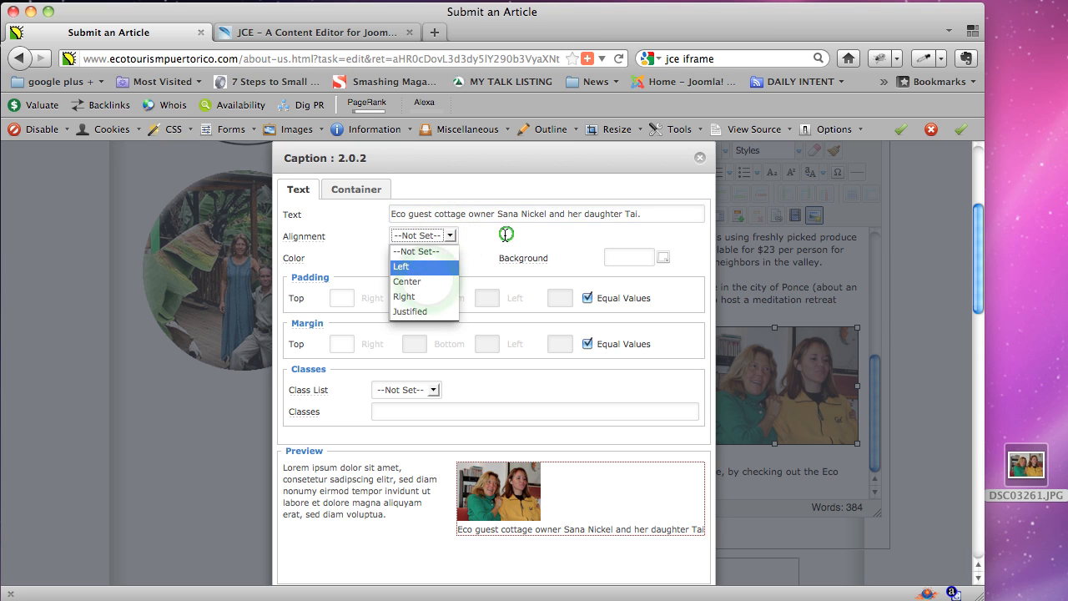
triple_click(596, 530)
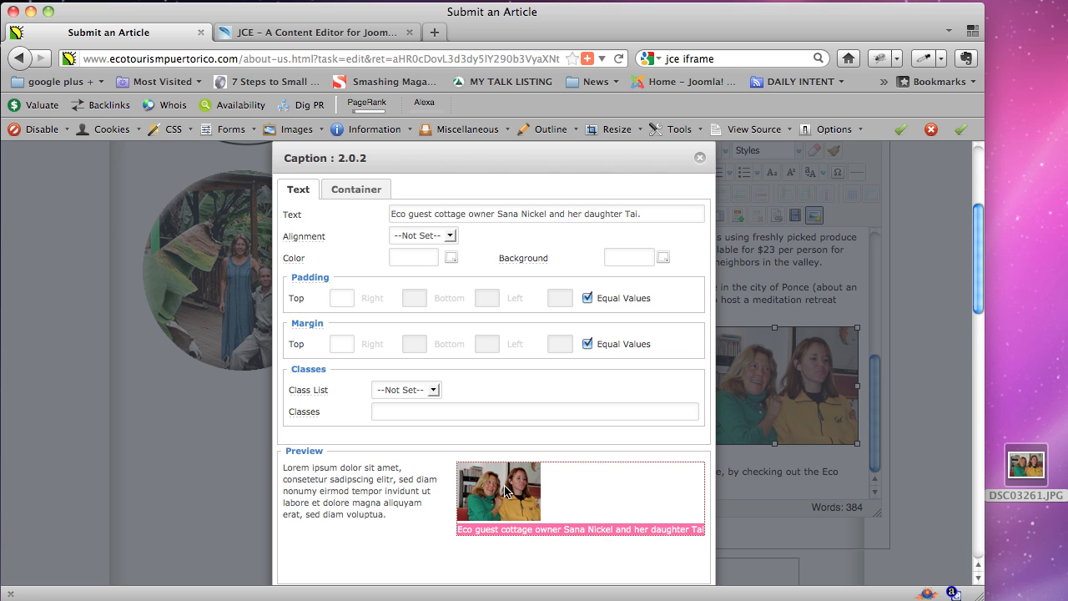
click(543, 531)
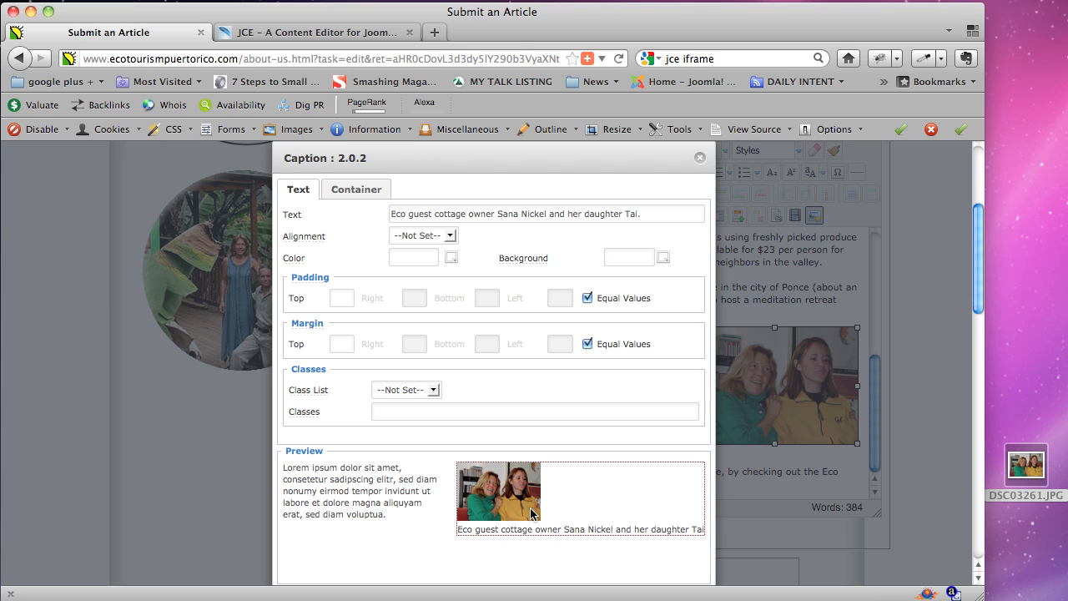
click(449, 236)
click(424, 282)
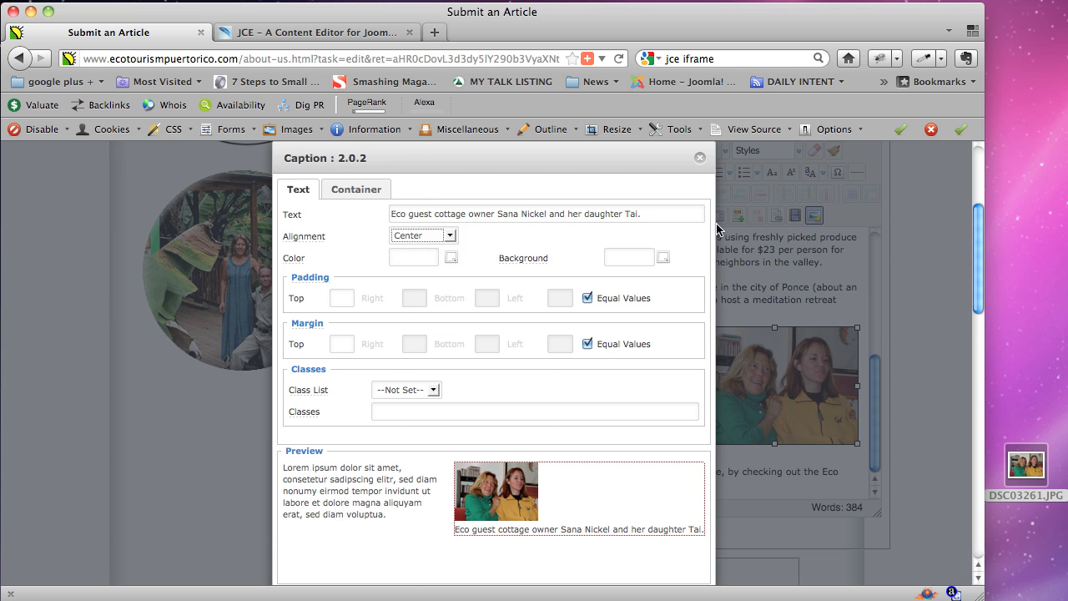
scroll(718, 230, up, 3)
scroll(724, 237, down, 6)
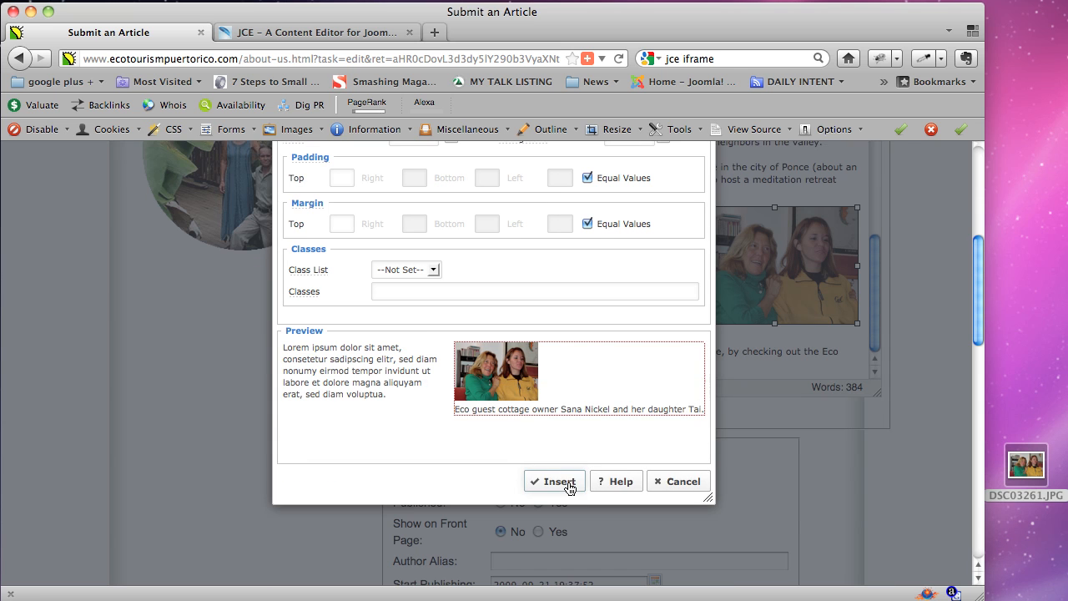
Insert the caption about the cottage owner and her daughter under the right-floated photo.
click(559, 482)
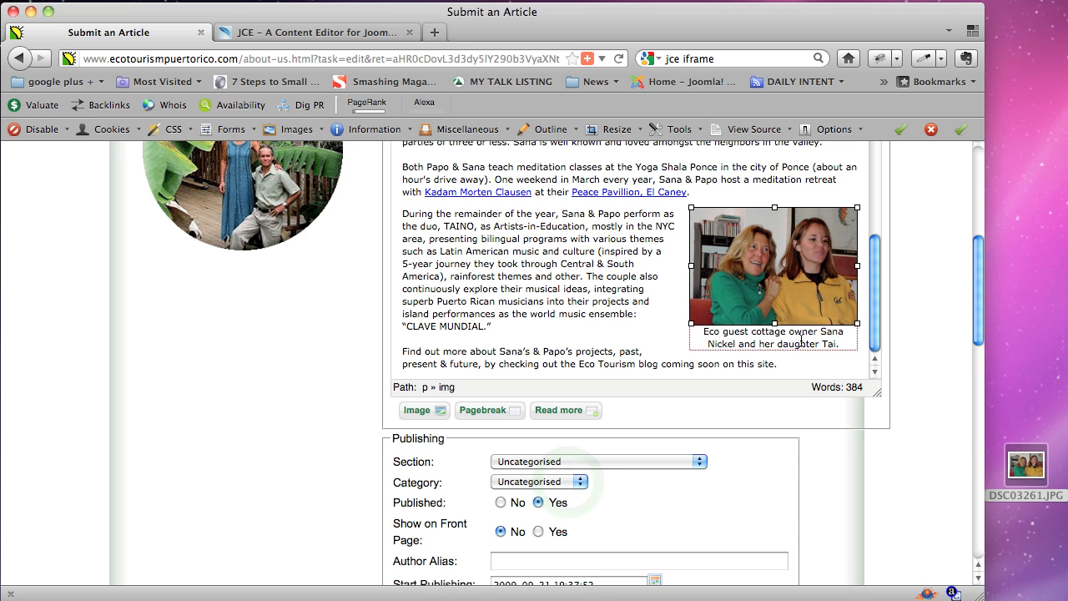
drag(802, 340, 782, 332)
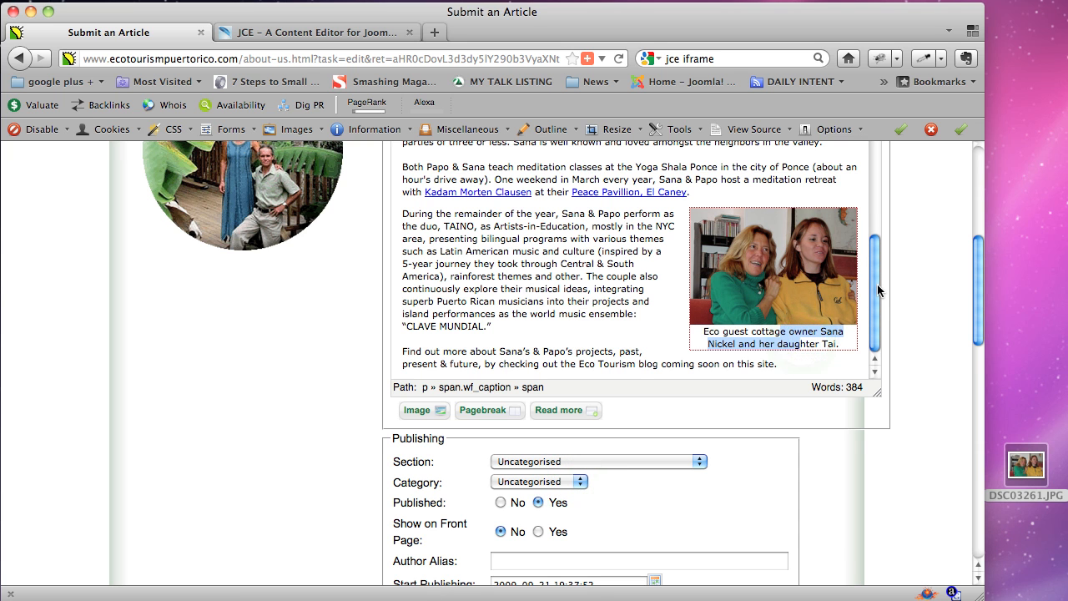
scroll(876, 288, up, 10)
scroll(941, 252, up, 6)
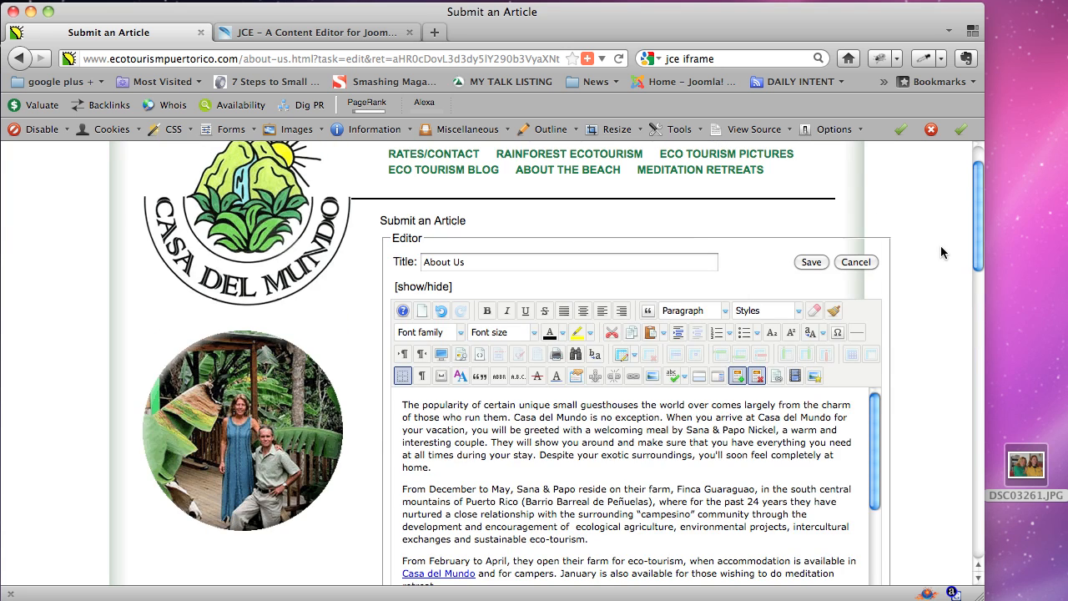
Save the article and check the centred caption under the photo on the live About Us page.
click(821, 261)
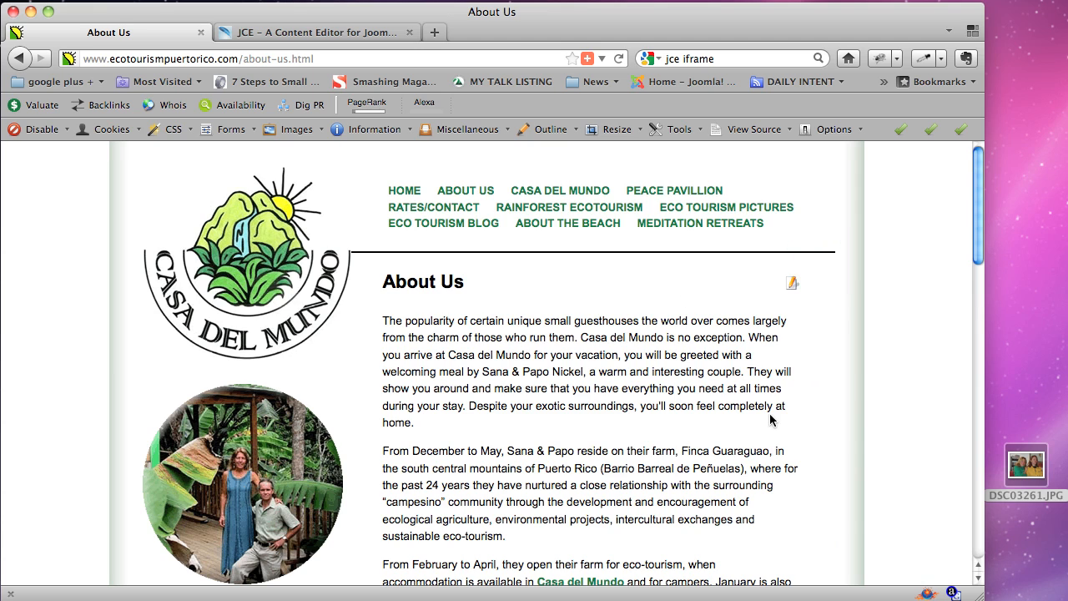
scroll(802, 425, down, 10)
scroll(760, 449, down, 2)
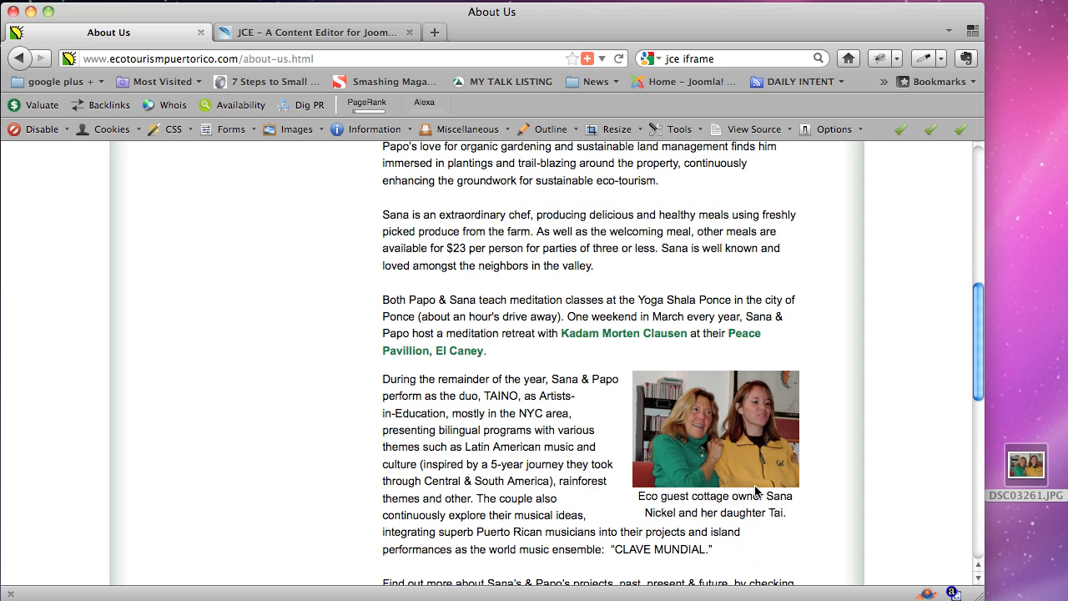
drag(786, 514, 639, 498)
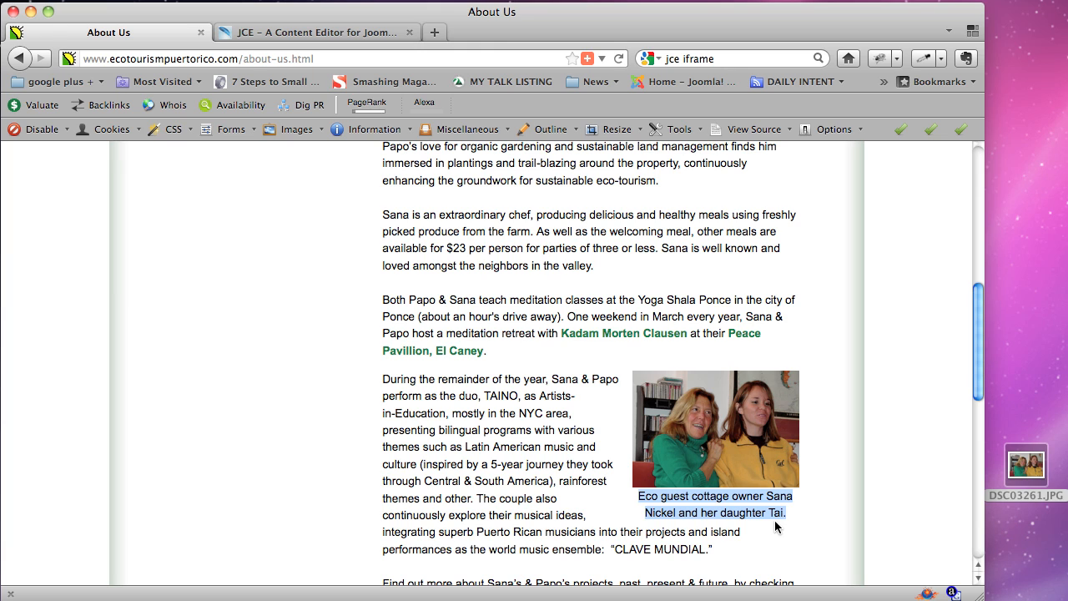
scroll(761, 494, up, 10)
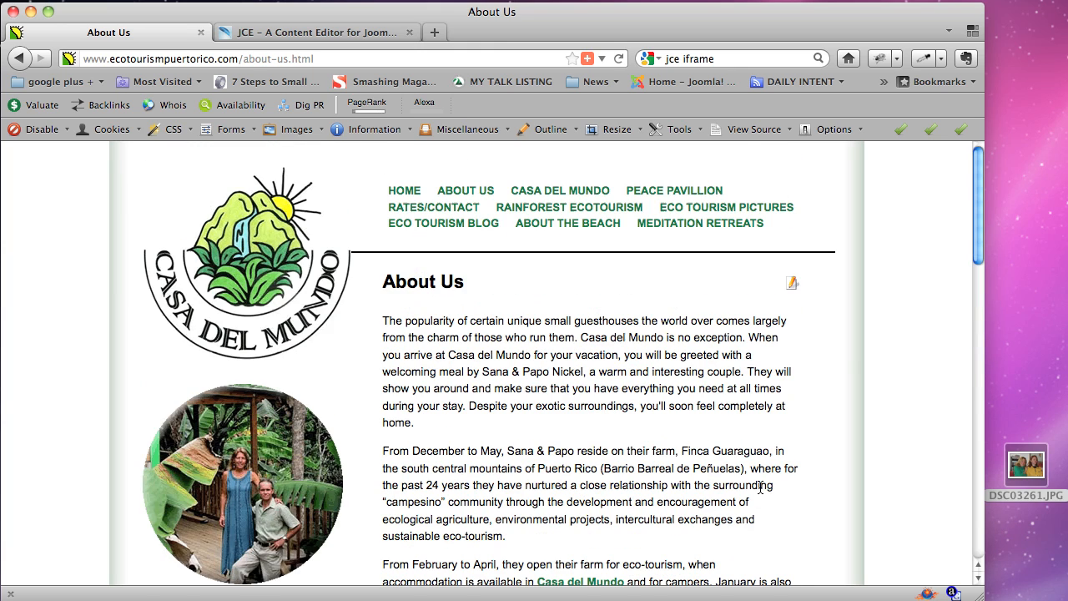
Reopen the About Us article in the JCE editor.
click(788, 284)
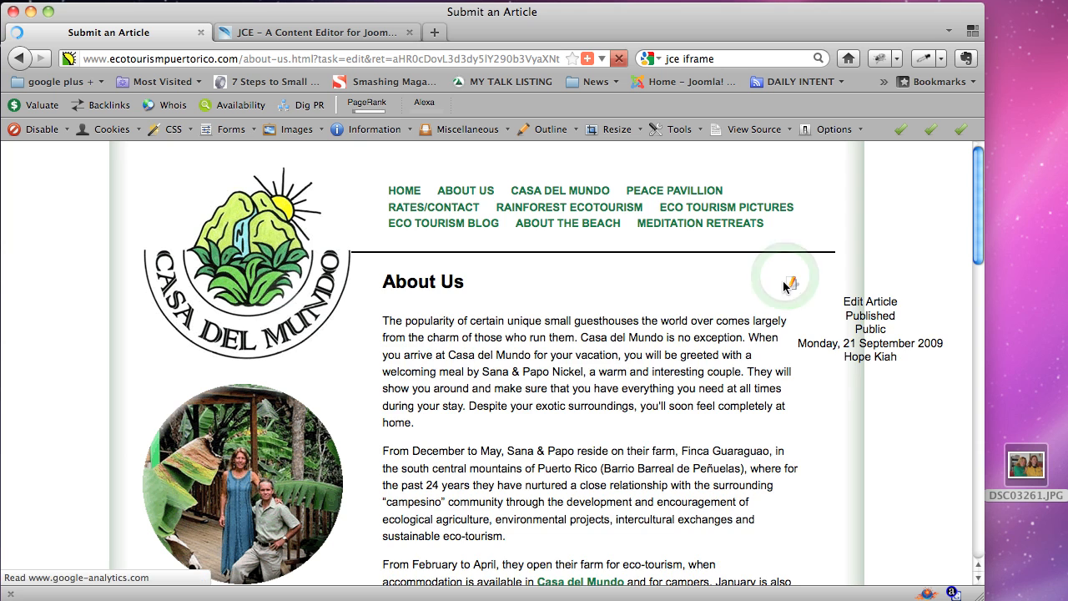
scroll(883, 372, down, 4)
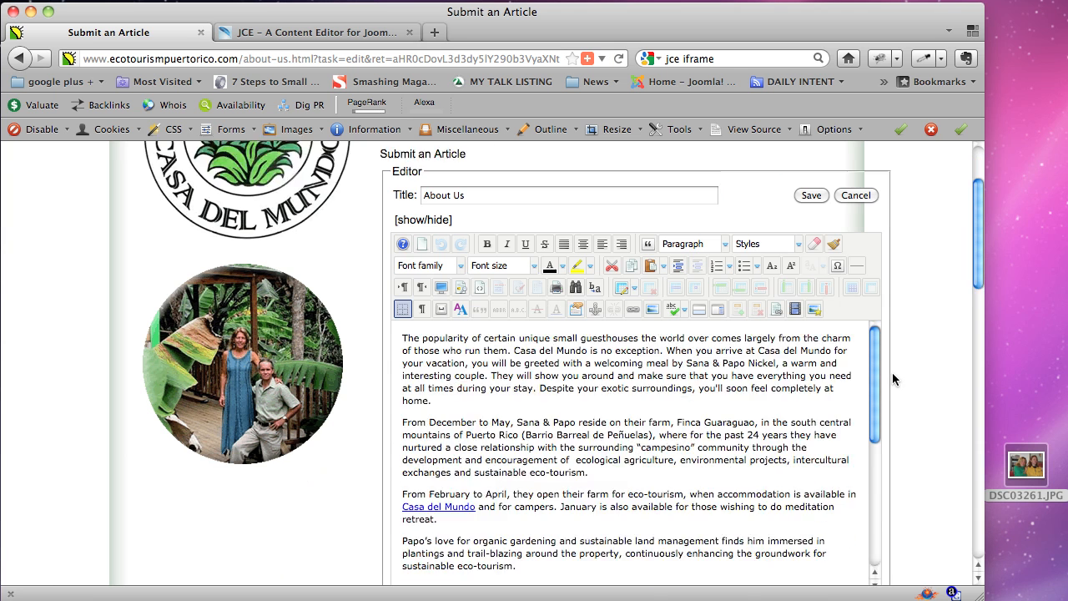
scroll(816, 425, down, 5)
Select the photo with its span.wf_caption wrapper, delete it, and save the article.
click(793, 482)
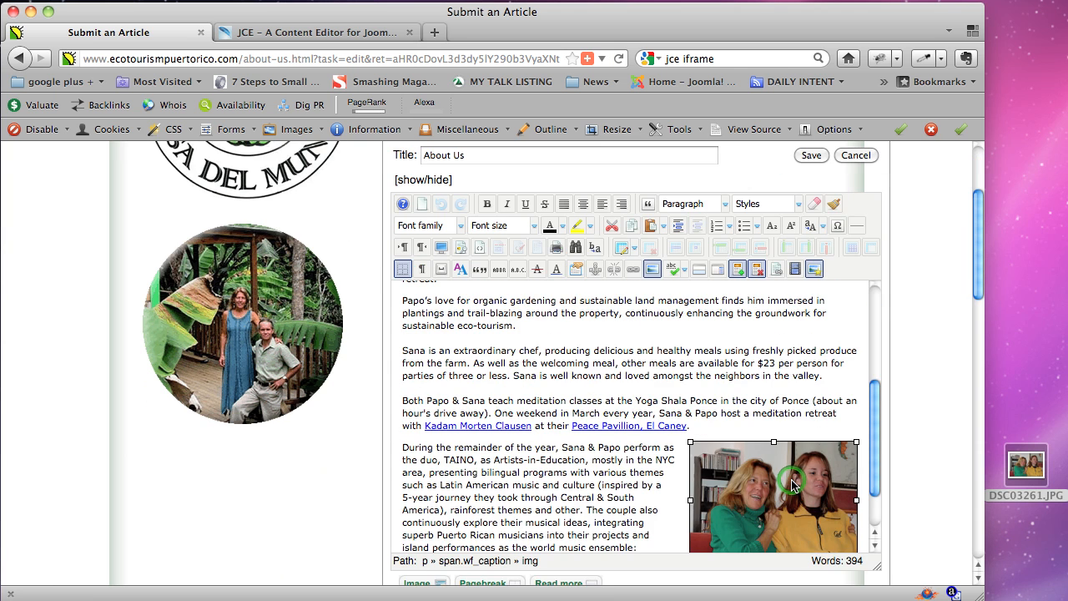
drag(879, 447, 889, 487)
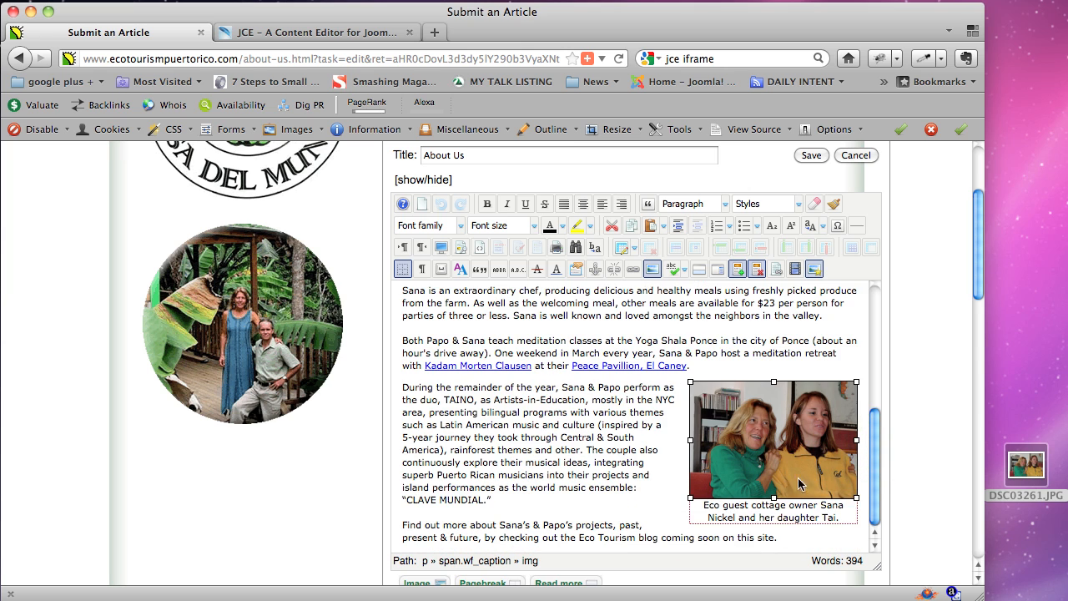
click(470, 561)
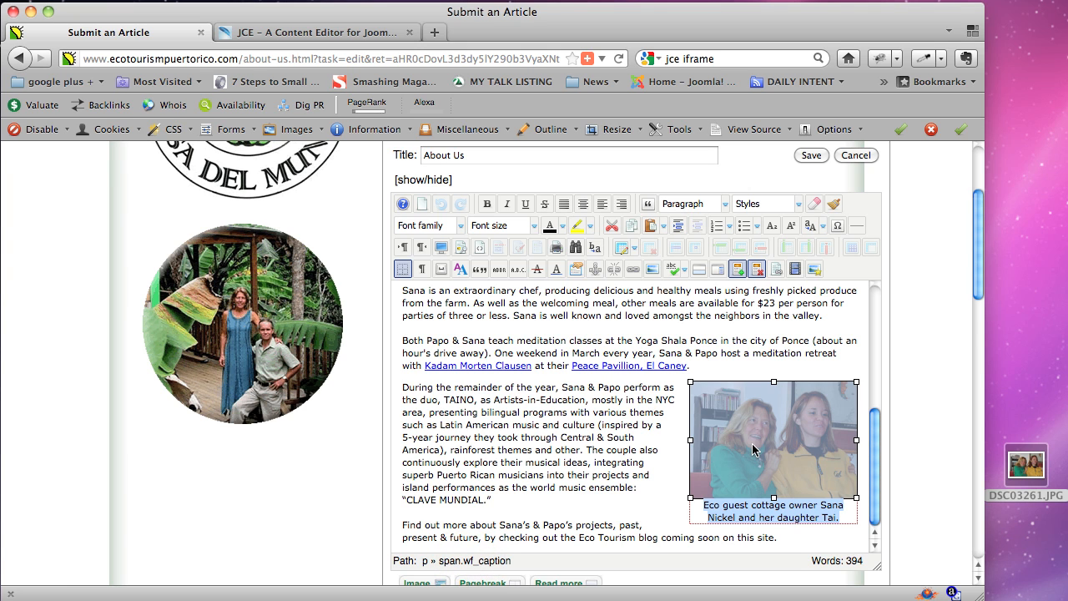
key(BackSpace)
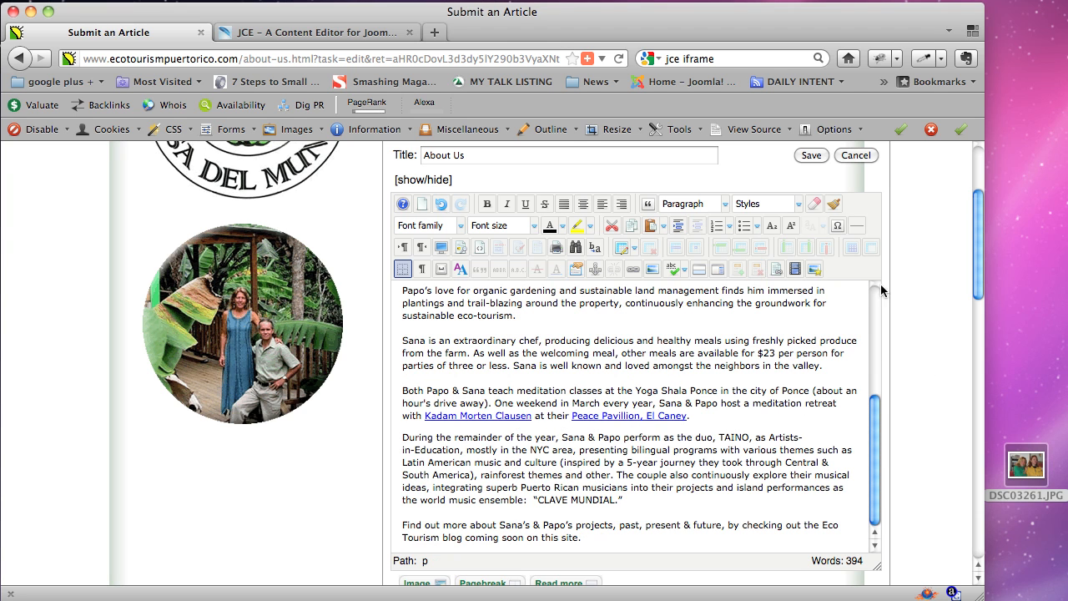
click(810, 156)
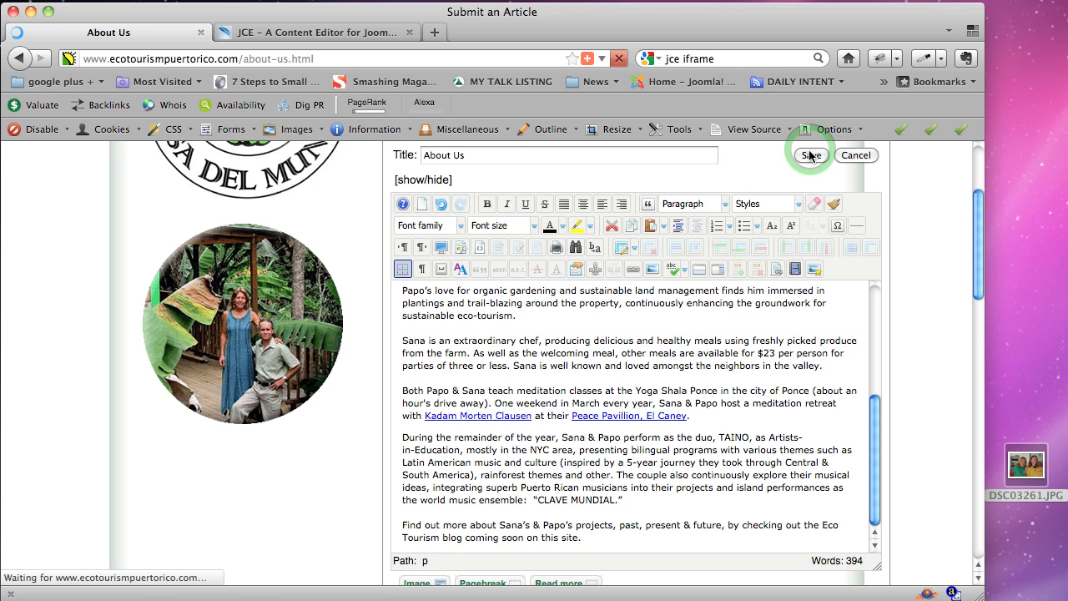